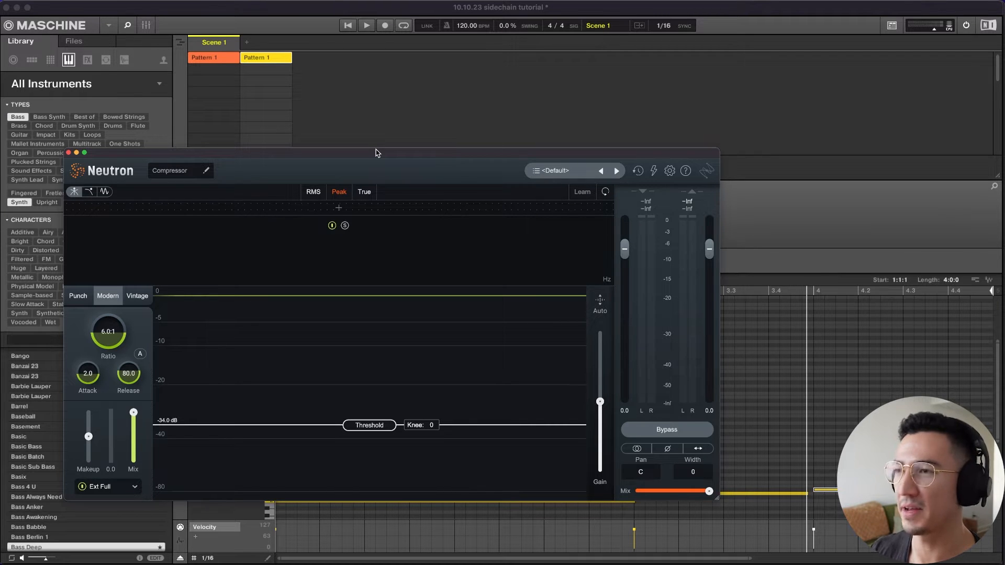
- Play the pattern and switch the Neutron compressor's upper display to the scrolling waveform view
{"action": "key", "text": "space"}
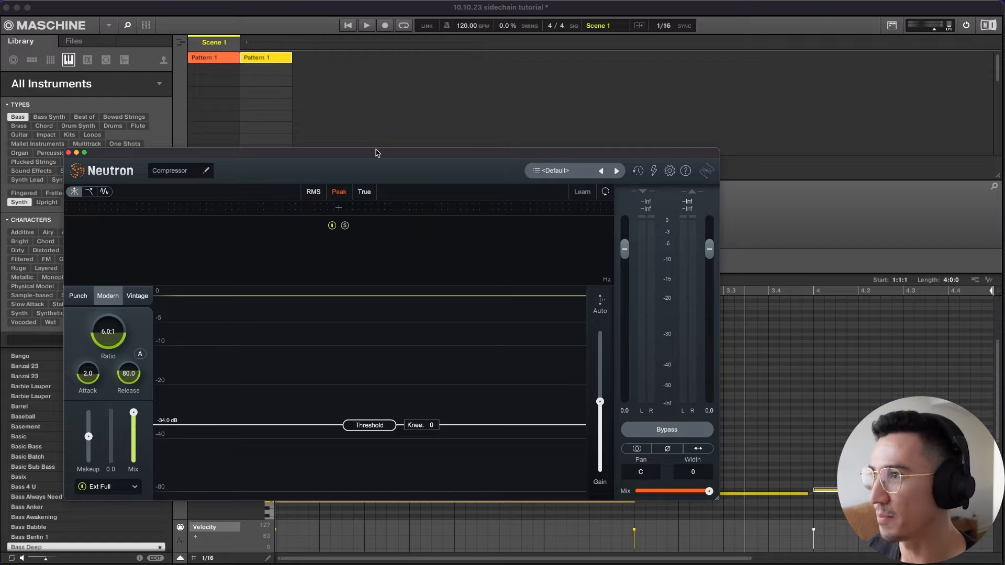
{"action": "key", "text": "space"}
{"action": "left_click", "coordinate": [927, 30]}
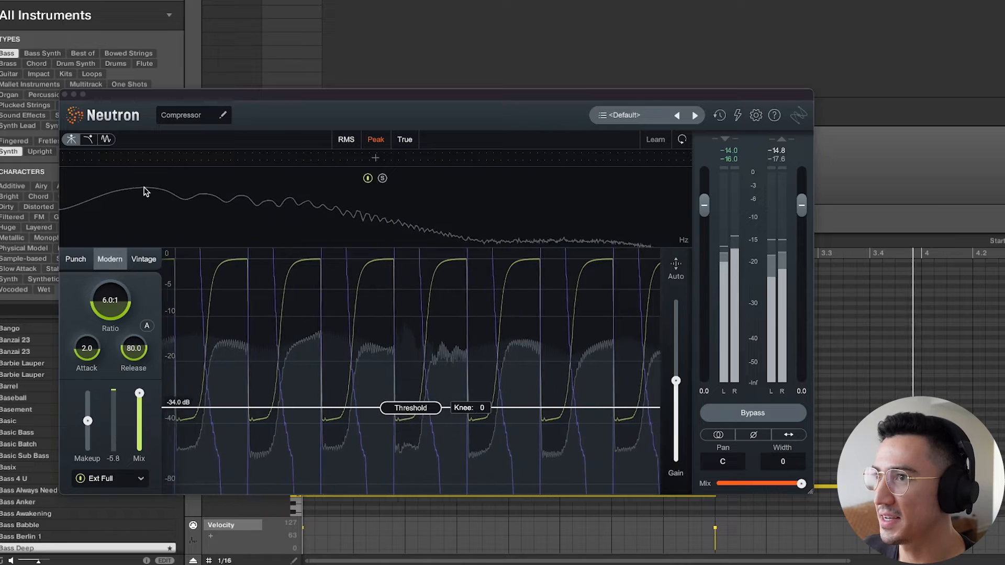
{"action": "left_click", "coordinate": [106, 140]}
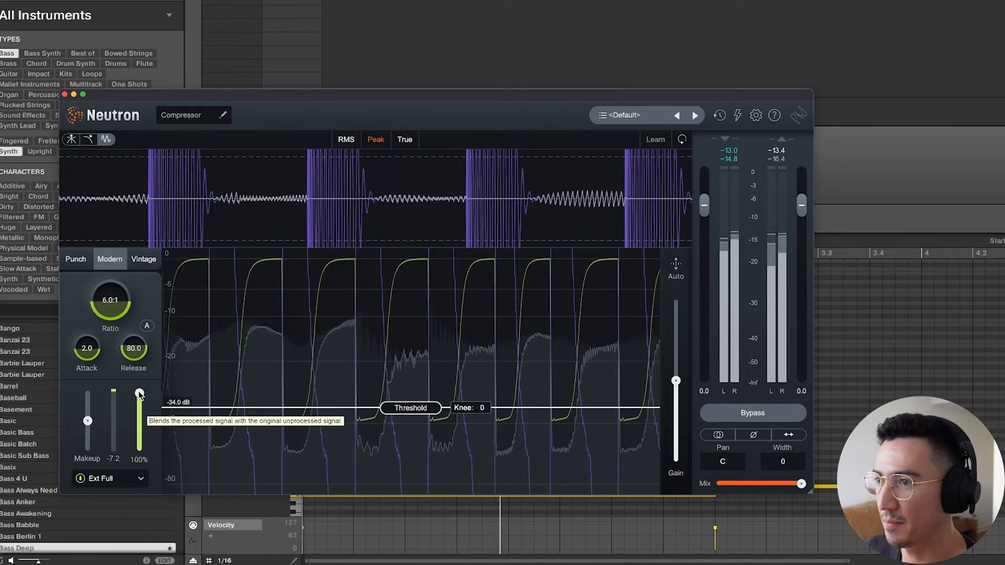
- Compare the bass with and without compression by moving the compressor's Mix between 0 and 100% twice, and stop playback
{"action": "left_click_drag", "start_coordinate": [139, 394], "coordinate": [136, 452]}
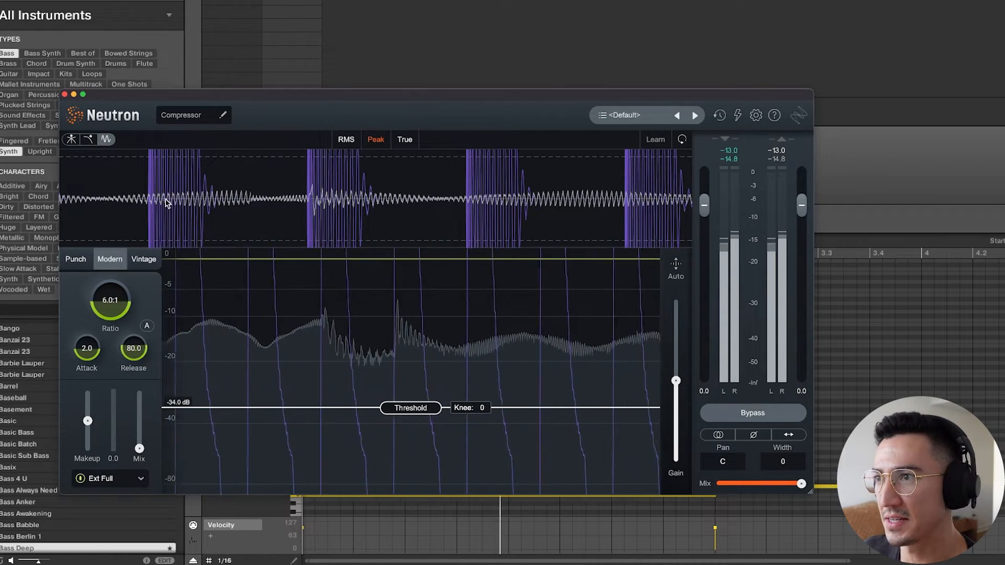
{"action": "left_click_drag", "start_coordinate": [139, 449], "coordinate": [151, 395]}
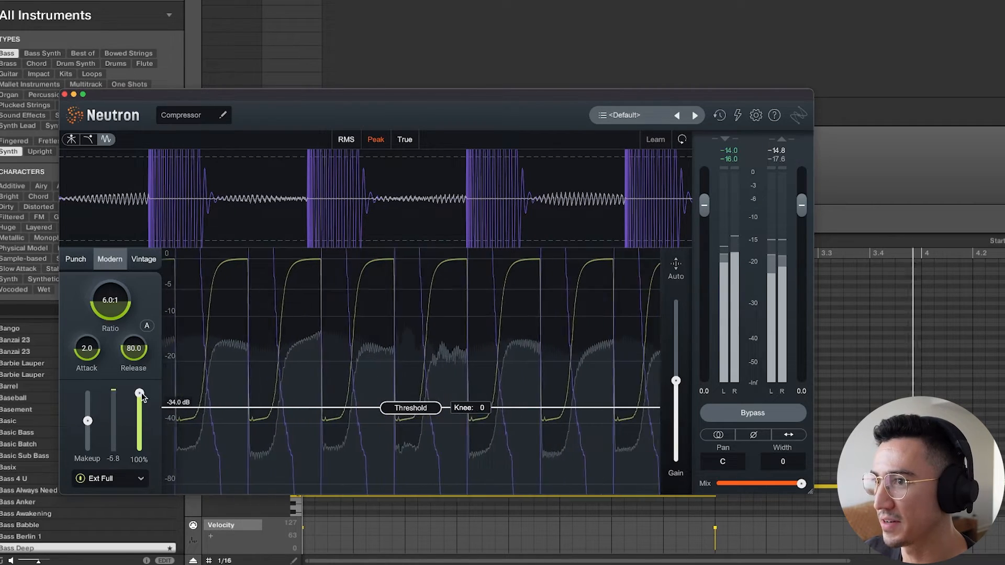
{"action": "left_click_drag", "start_coordinate": [140, 394], "coordinate": [139, 450]}
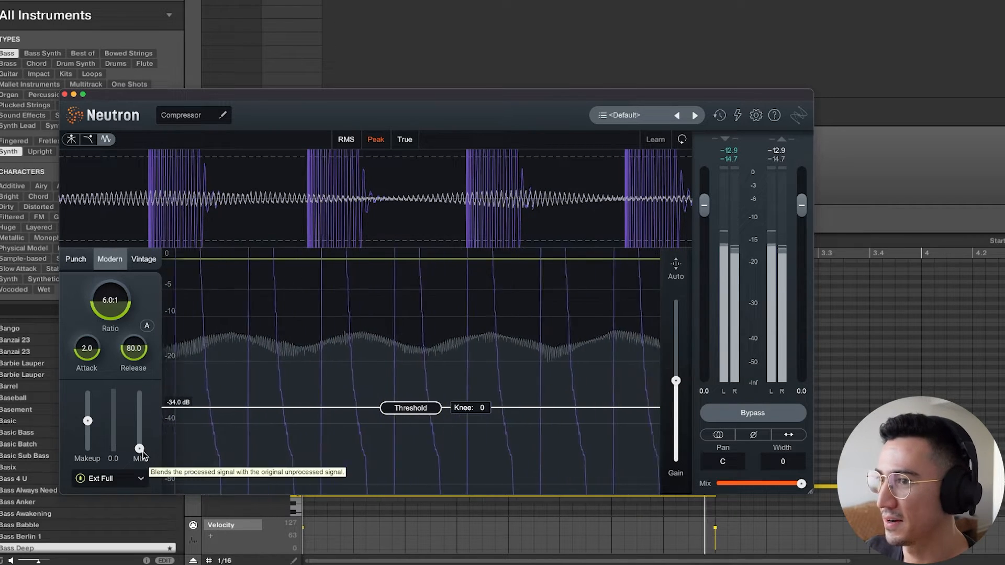
{"action": "left_click_drag", "start_coordinate": [139, 449], "coordinate": [139, 393]}
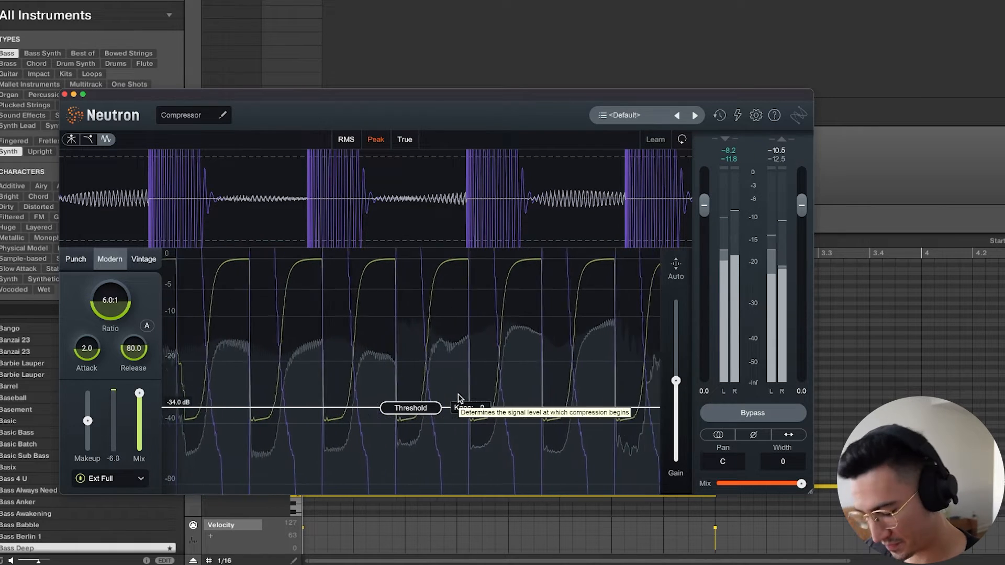
{"action": "key", "text": "space"}
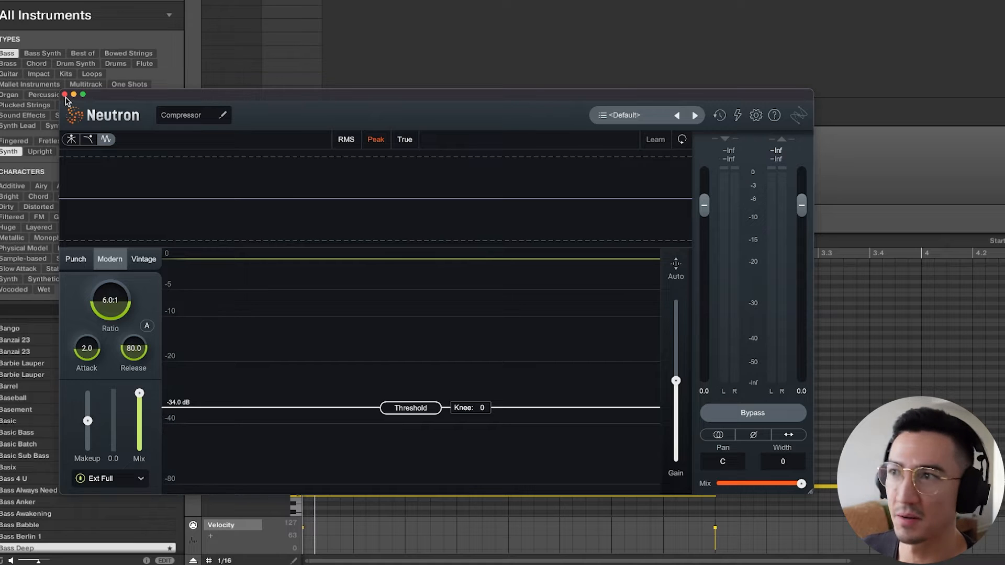
- Close the Neutron window and remove both the Neutron compressor and the bypassed Compressor from the Bass Deep sound
{"action": "left_click", "coordinate": [65, 95]}
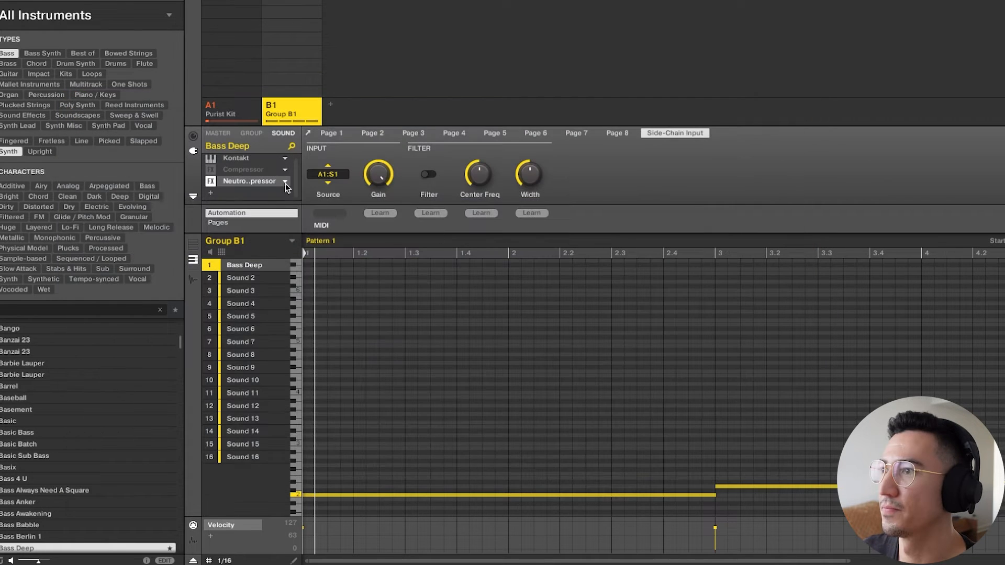
{"action": "left_click", "coordinate": [288, 184]}
{"action": "left_click", "coordinate": [308, 190]}
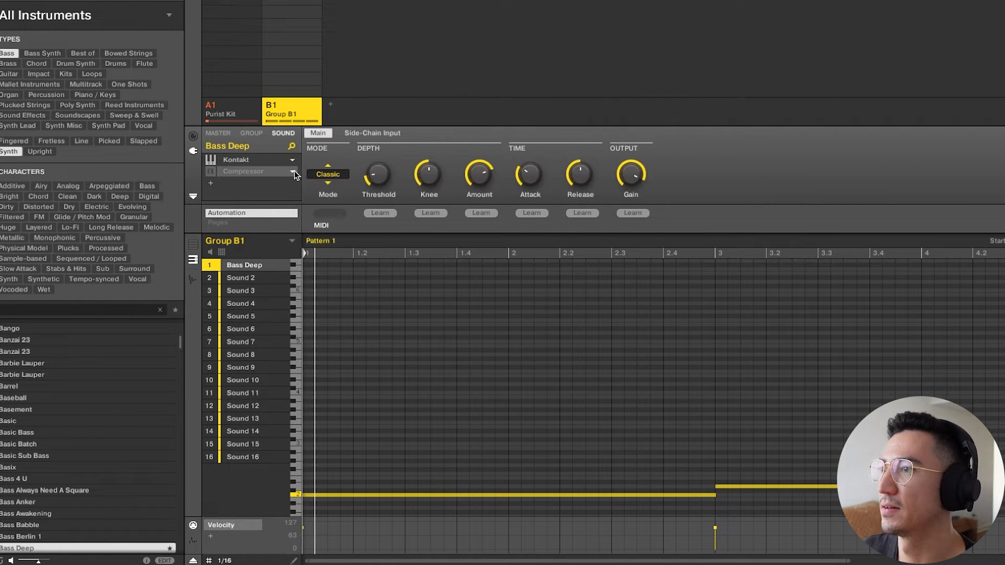
{"action": "left_click", "coordinate": [294, 173]}
{"action": "left_click", "coordinate": [314, 180]}
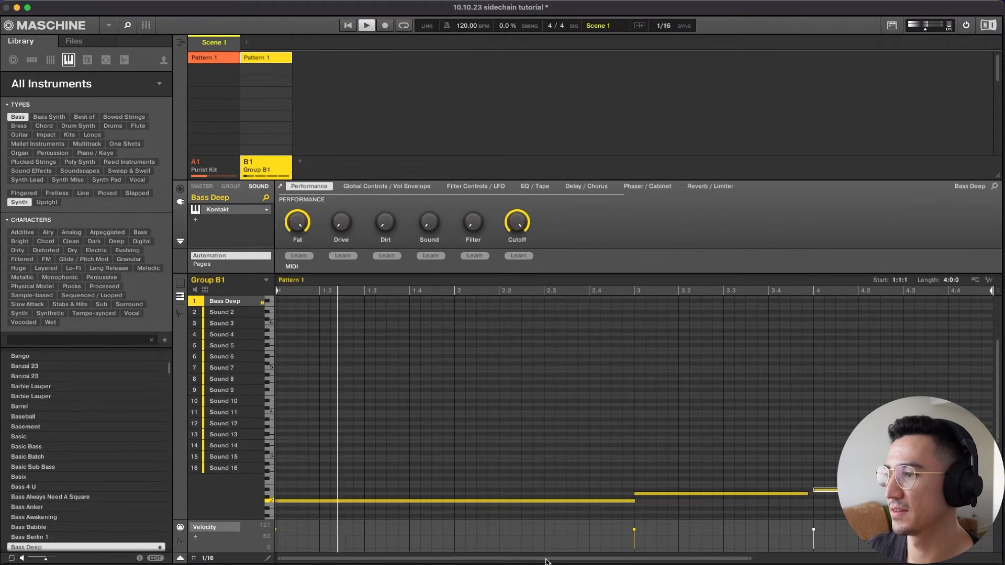
- Fit the whole bass pattern in view and add the internal Compressor effect after Kontakt on Bass Deep
{"action": "double_click", "coordinate": [546, 560]}
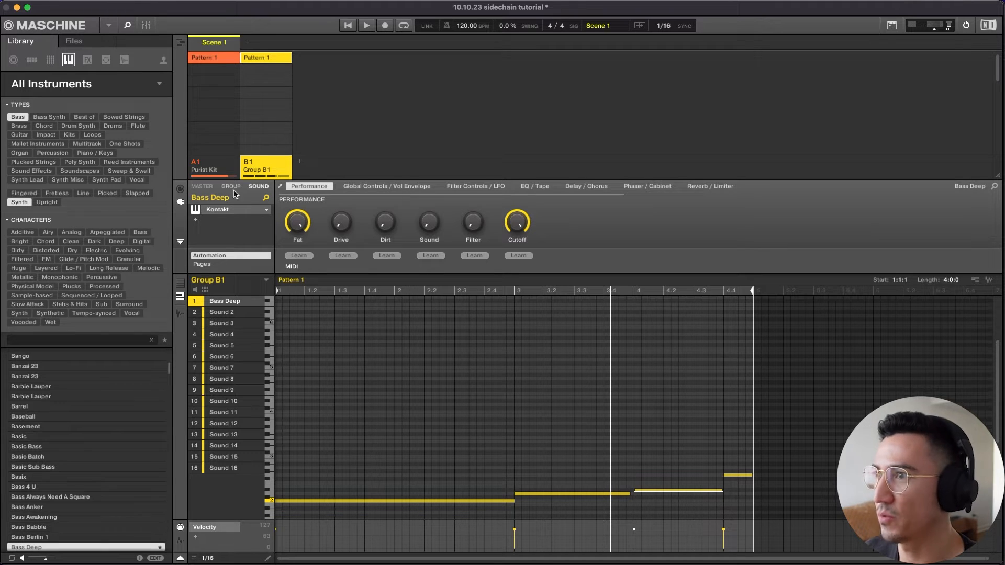
{"action": "left_click", "coordinate": [211, 212]}
{"action": "mouse_move", "coordinate": [262, 234]}
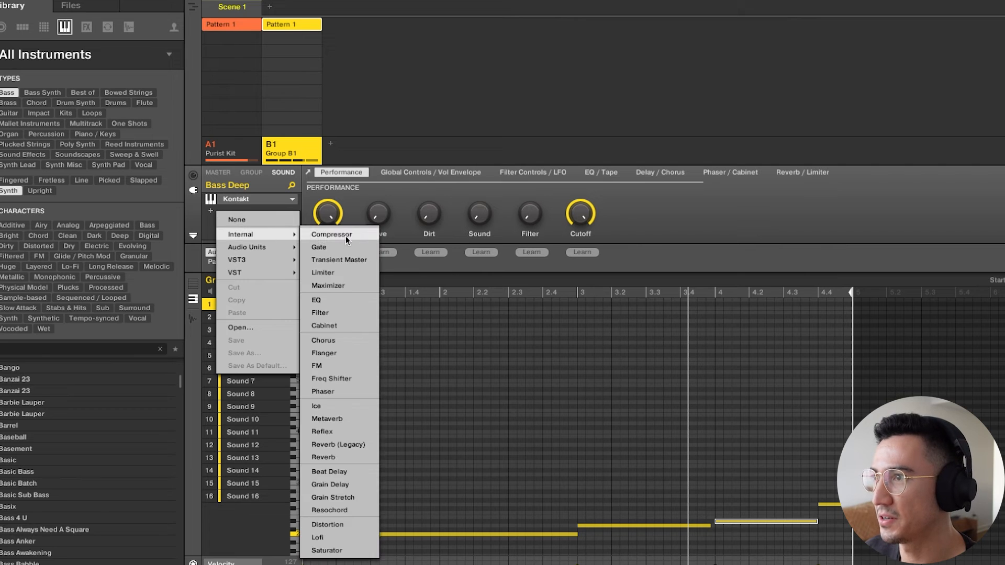
{"action": "left_click", "coordinate": [330, 234]}
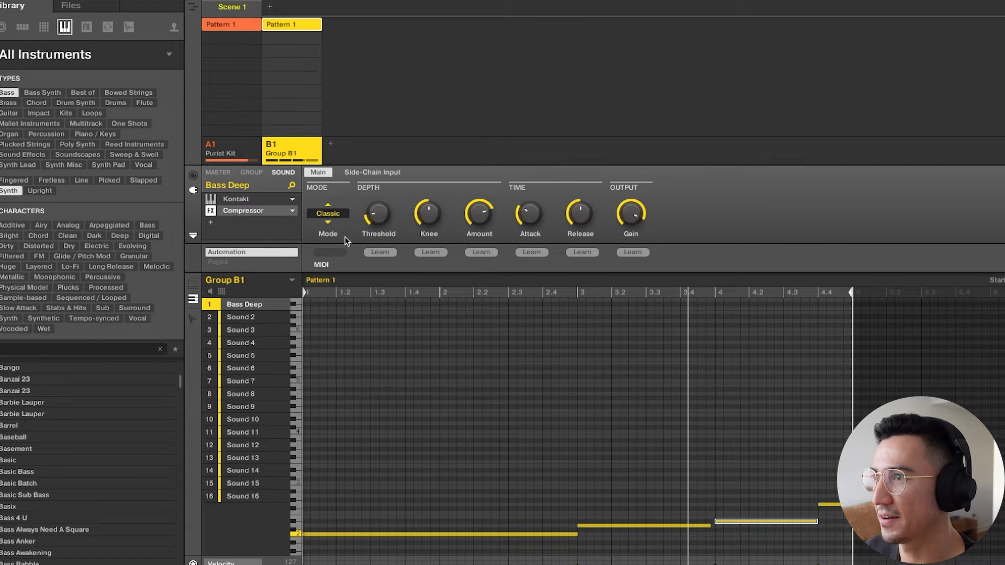
- Examine the Compressor's Main and Side-Chain Input parameter pages
{"action": "left_click", "coordinate": [373, 173]}
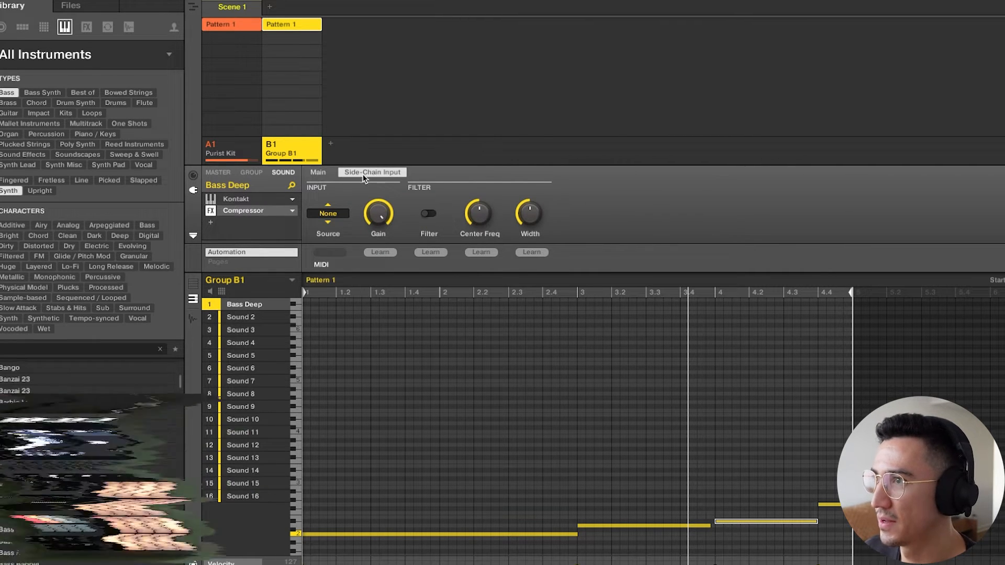
{"action": "left_click", "coordinate": [325, 176]}
{"action": "left_click", "coordinate": [390, 172]}
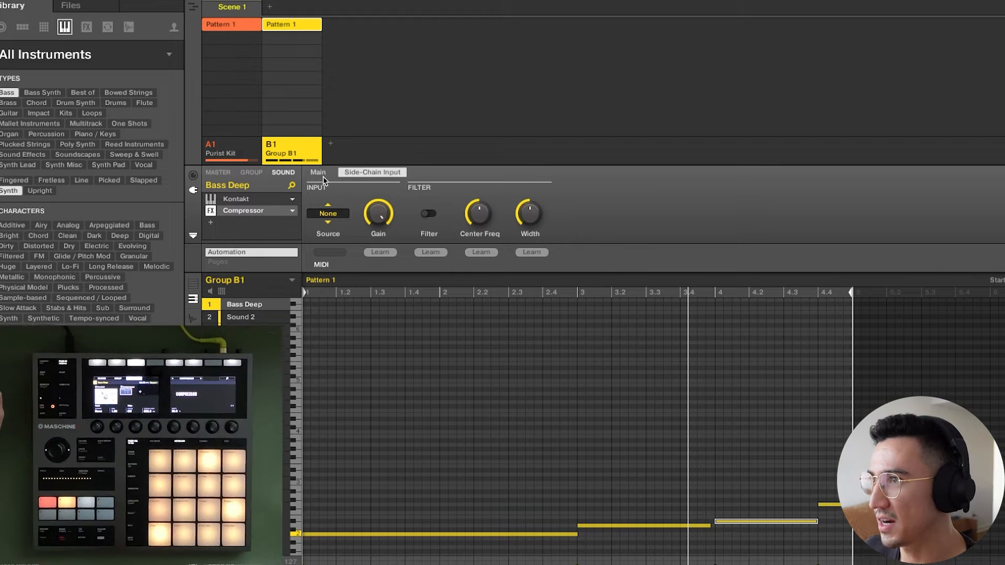
{"action": "left_click", "coordinate": [320, 174]}
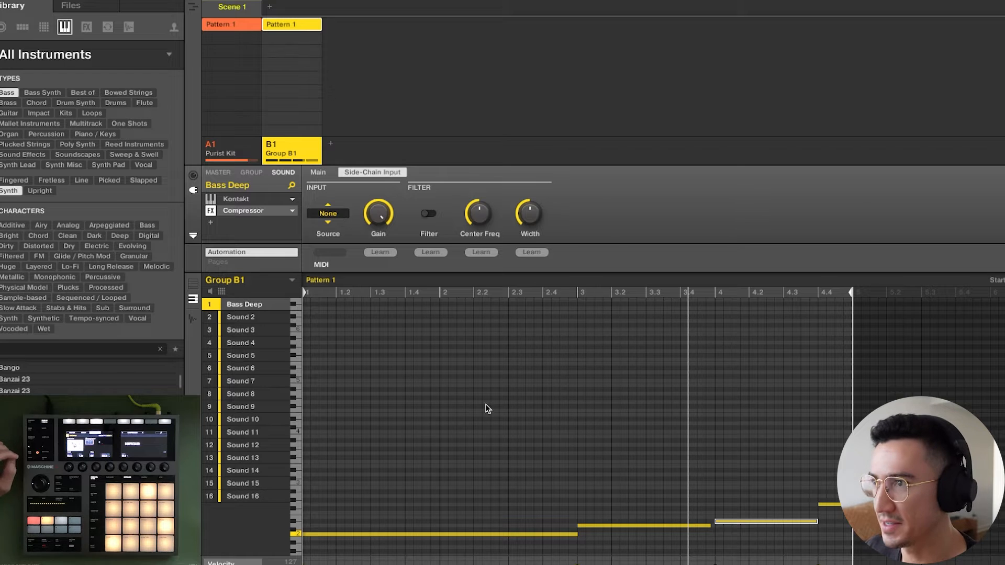
- Locate Kick Purist 1 in group A1 and set it as the side-chain source of Bass Deep's Compressor
{"action": "left_click", "coordinate": [247, 141]}
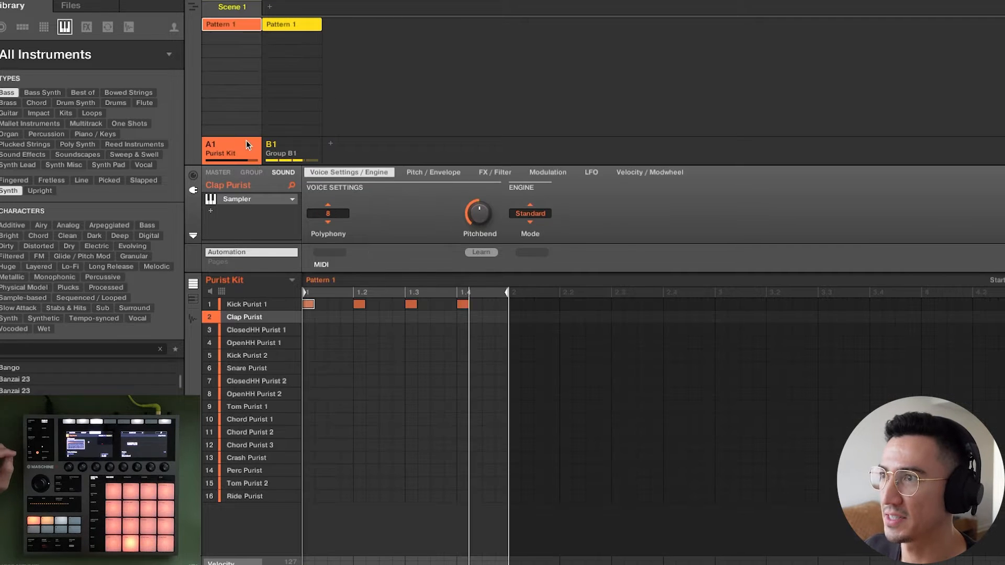
{"action": "left_click", "coordinate": [227, 304]}
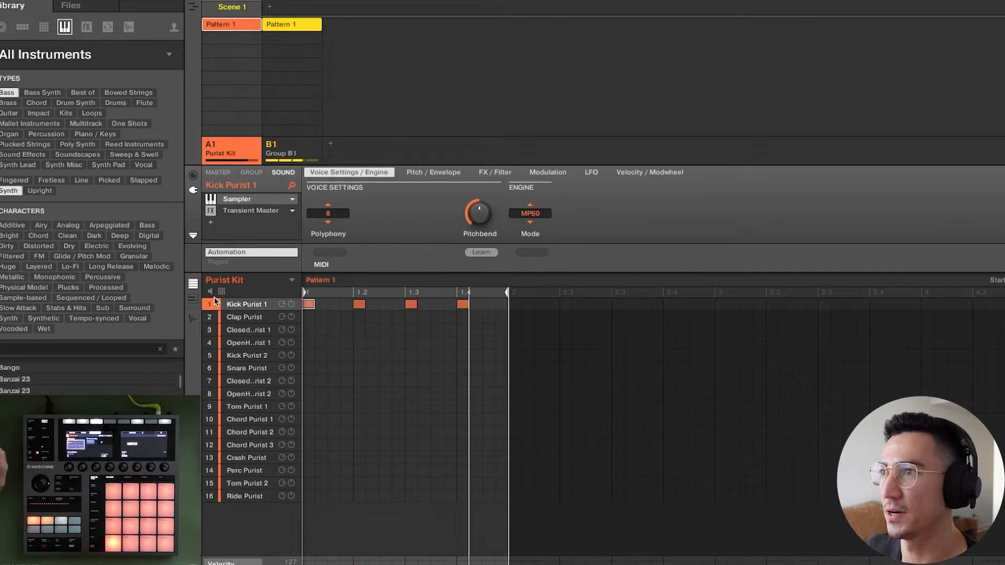
{"action": "left_click", "coordinate": [291, 153]}
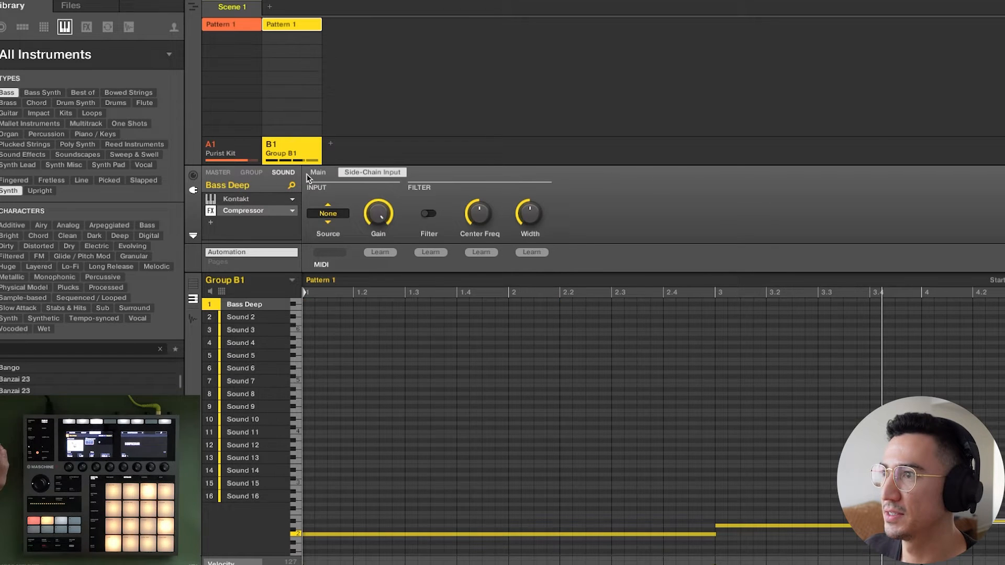
{"action": "left_click", "coordinate": [329, 214]}
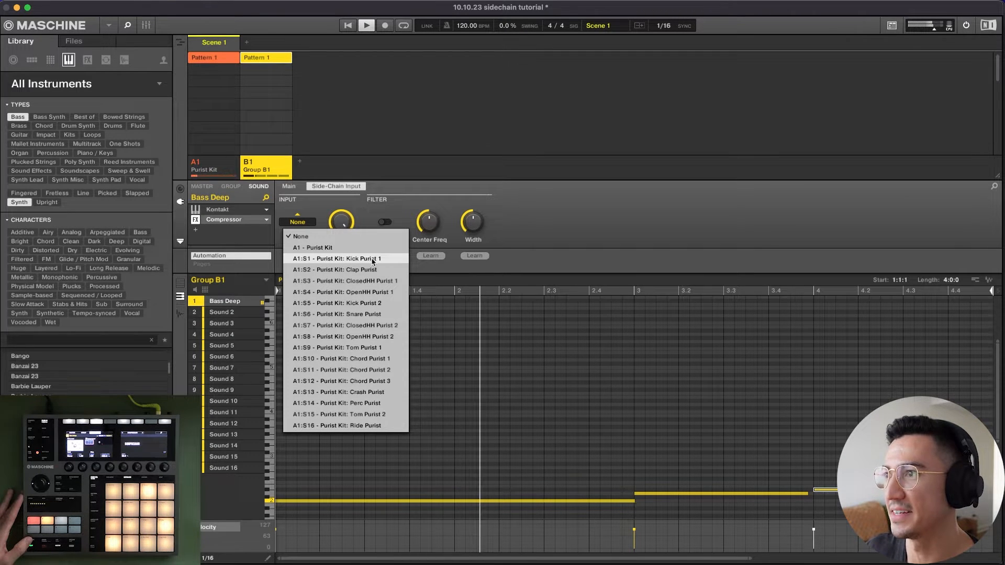
{"action": "left_click", "coordinate": [374, 260]}
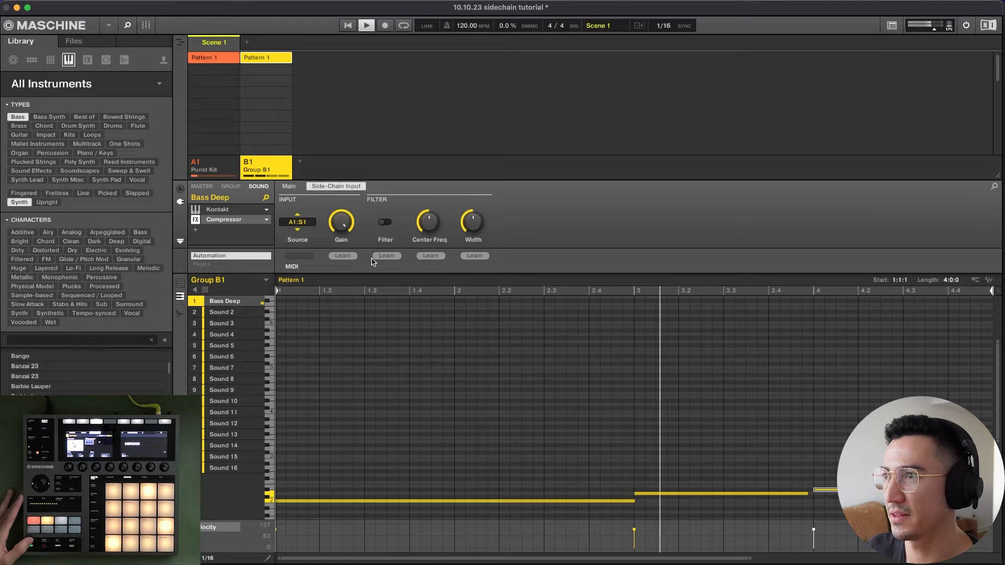
- Compare the bass with the Compressor bypassed and active, stop playback, and show the Compressor's Main parameters
{"action": "left_click", "coordinate": [196, 222]}
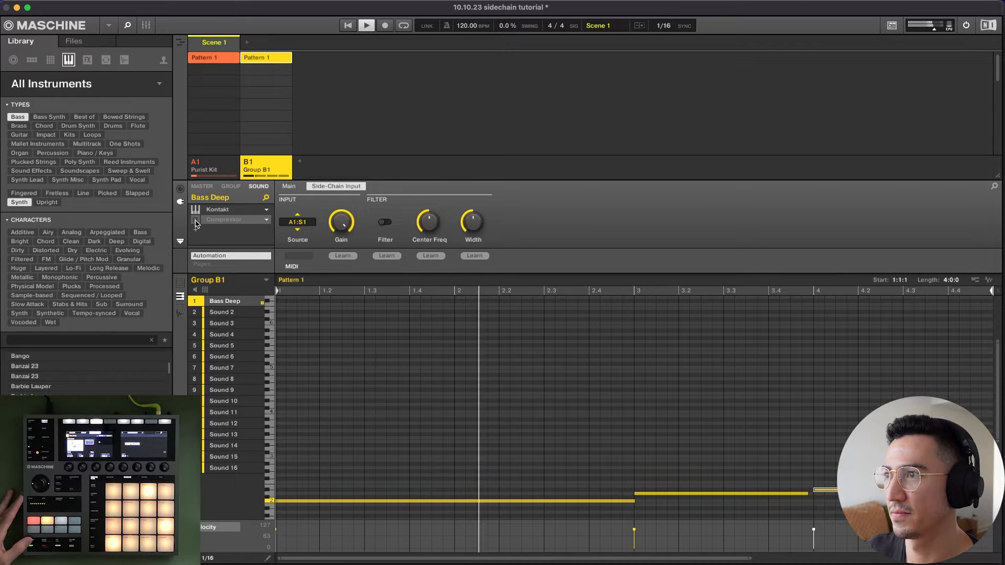
{"action": "left_click", "coordinate": [196, 222]}
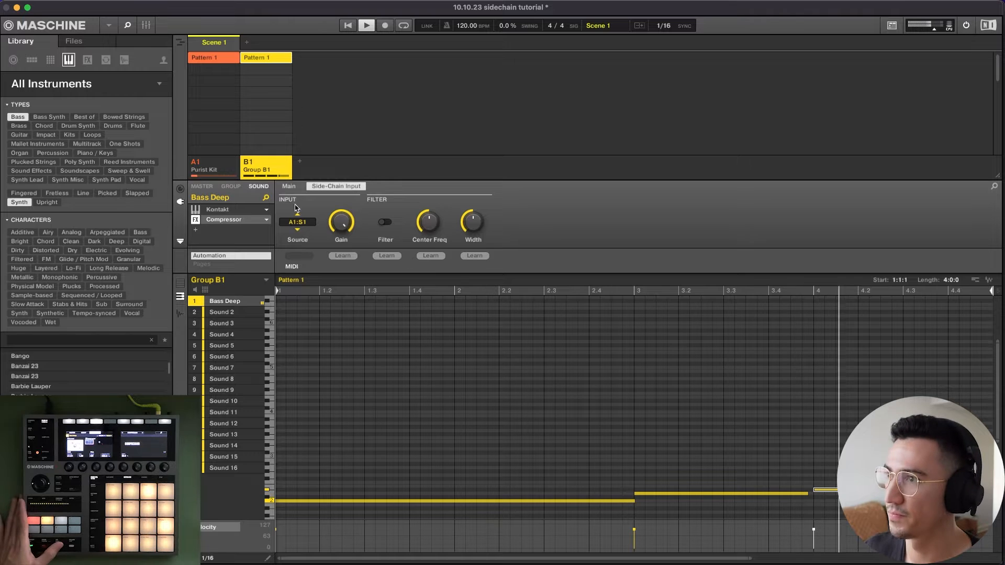
{"action": "key", "text": "space"}
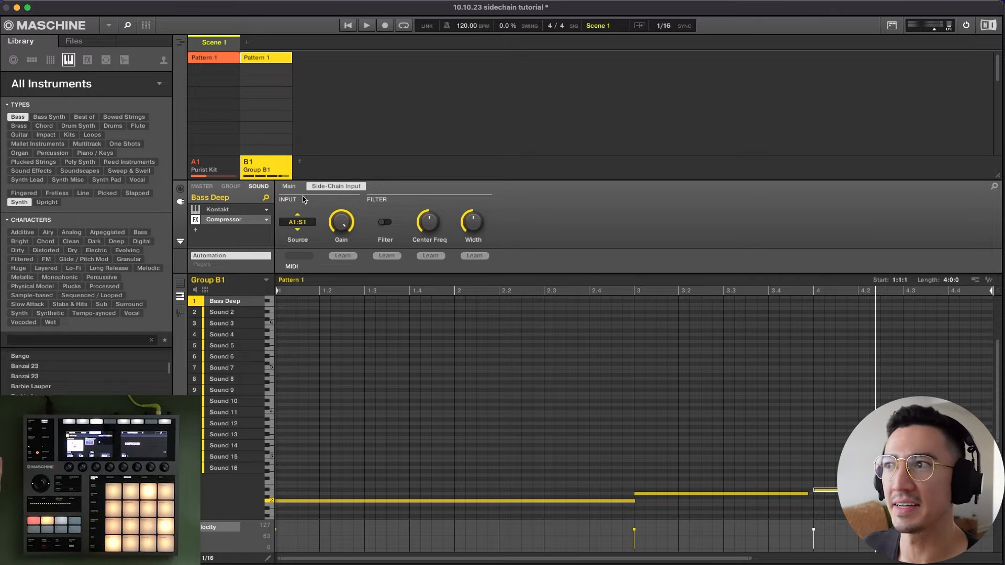
{"action": "left_click", "coordinate": [289, 187]}
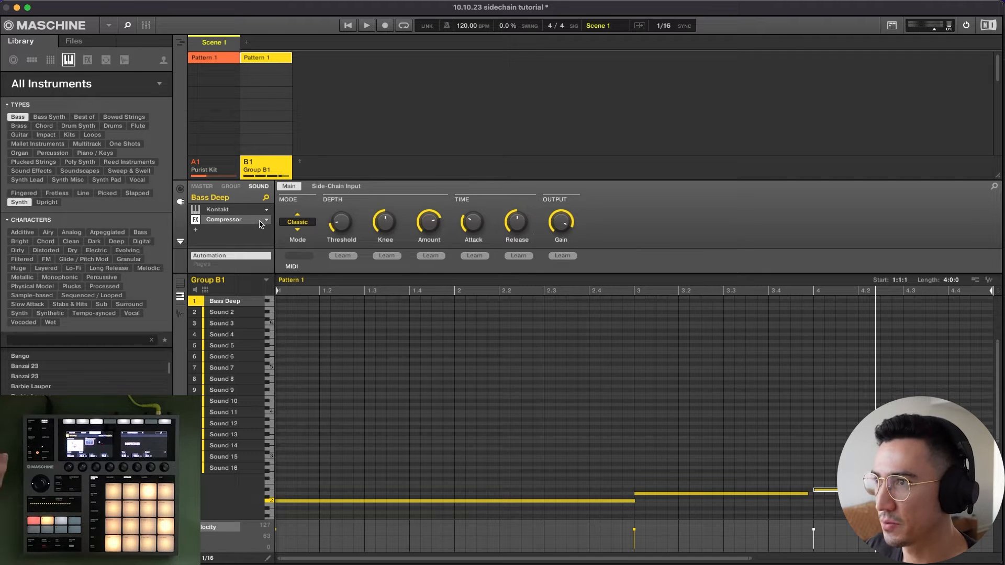
- Bypass the Compressor and load the iZotope Neutron 4 VST3 plug-in after it on Bass Deep
{"action": "left_click", "coordinate": [195, 234]}
{"action": "mouse_move", "coordinate": [235, 271]}
{"action": "mouse_move", "coordinate": [313, 272]}
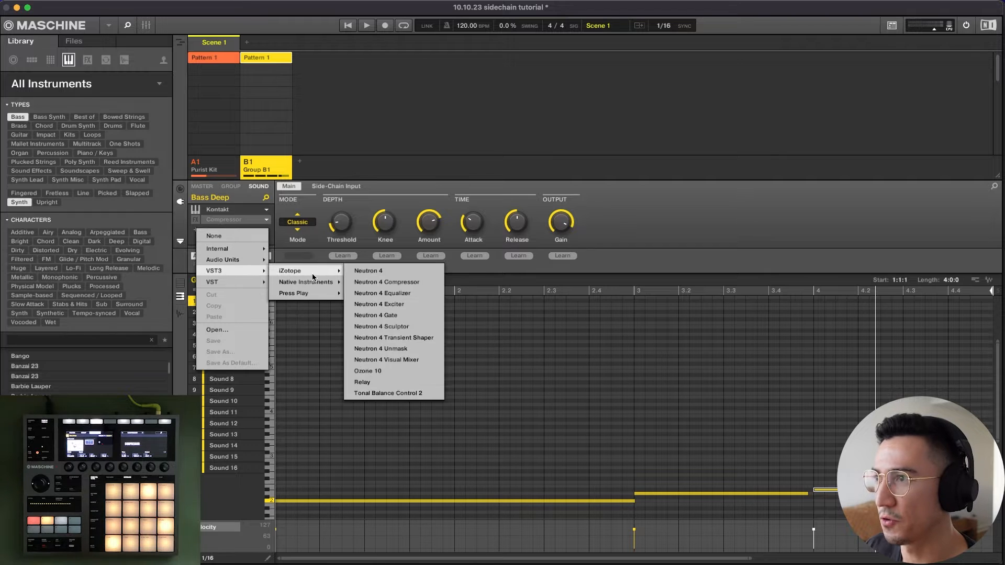
{"action": "left_click", "coordinate": [413, 272]}
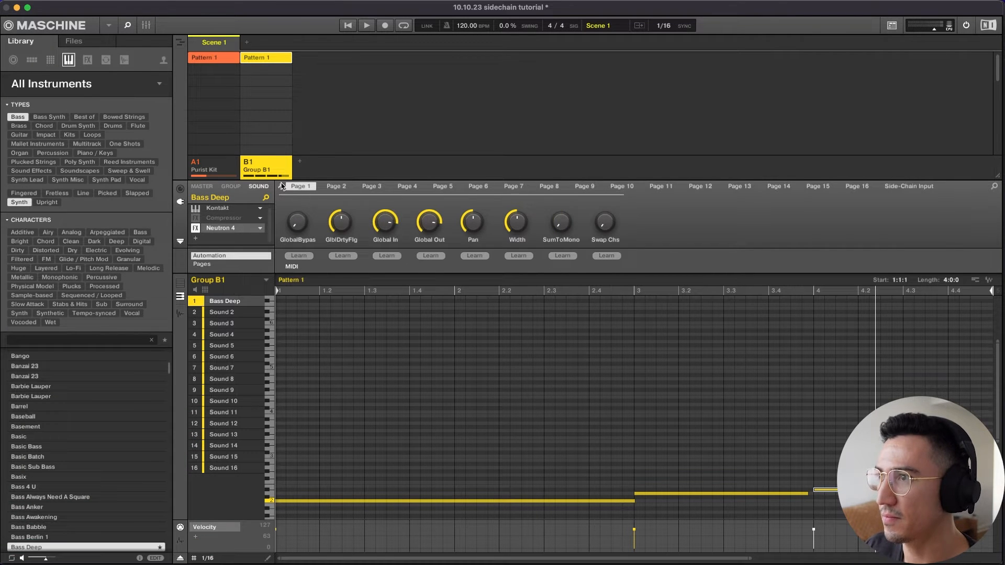
{"action": "left_click_drag", "start_coordinate": [78, 23], "coordinate": [554, 116]}
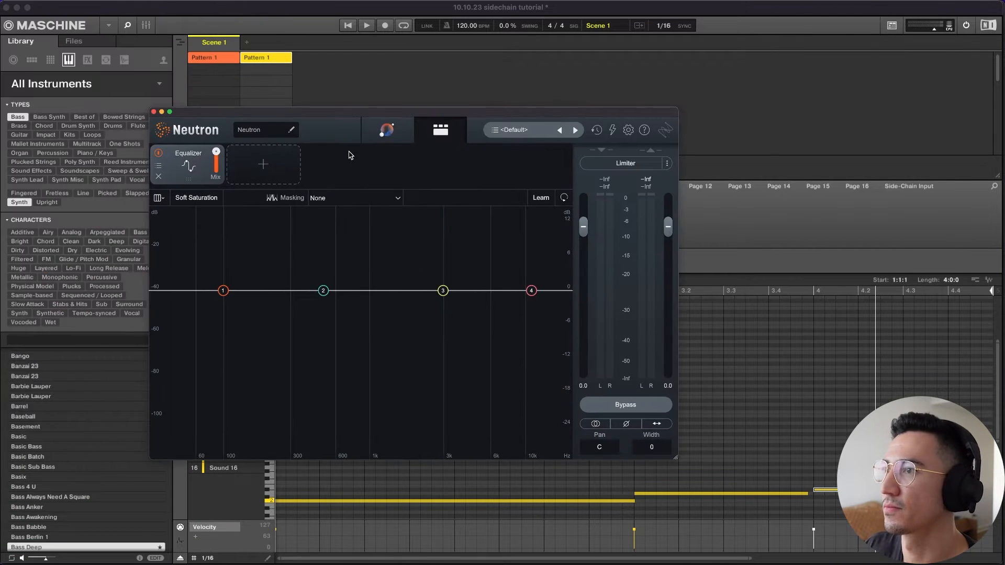
- Add a Compressor module after the Equalizer in Neutron and reduce it to a single frequency band
{"action": "left_click", "coordinate": [276, 174]}
{"action": "left_click", "coordinate": [284, 202]}
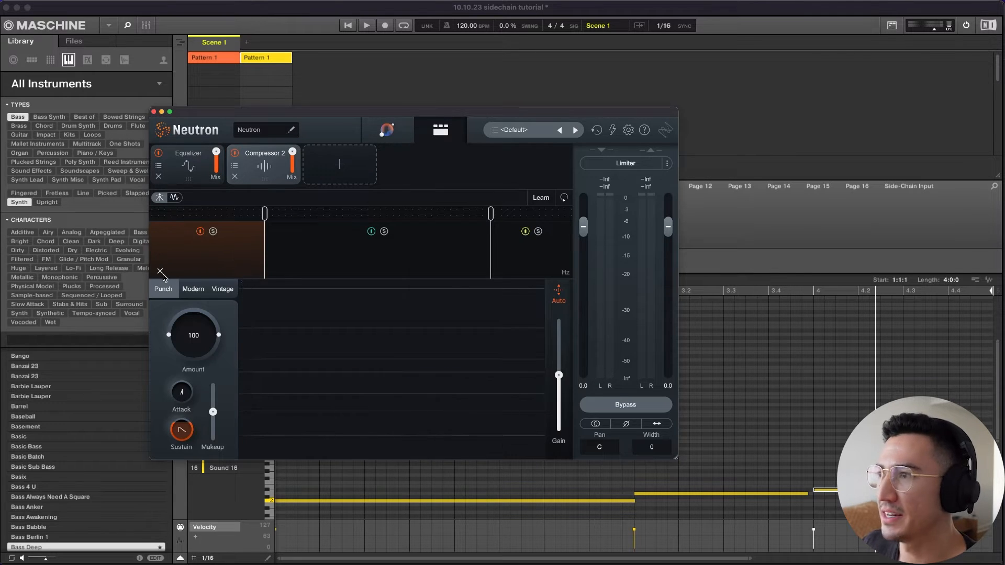
{"action": "left_click", "coordinate": [160, 271]}
{"action": "left_click", "coordinate": [497, 272]}
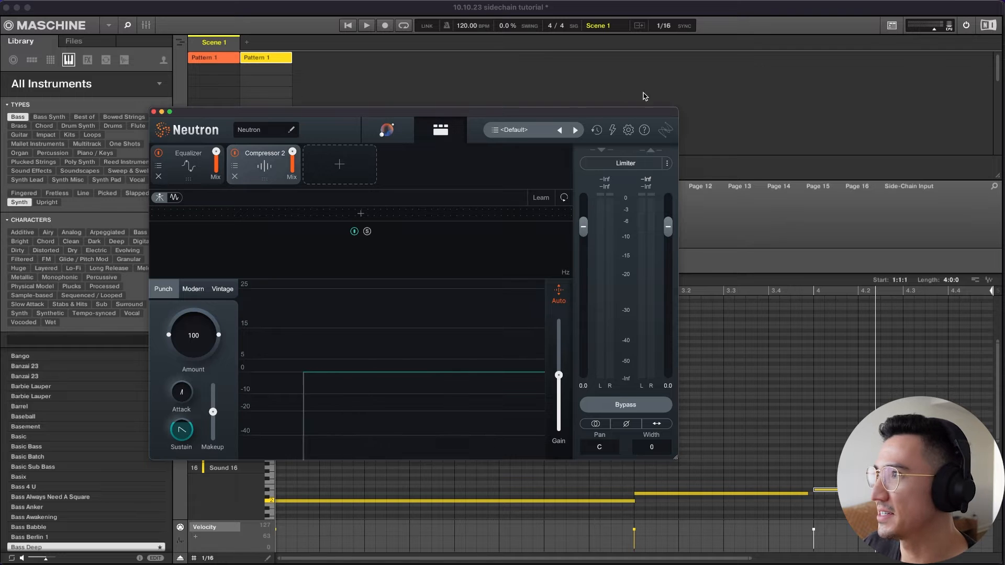
- Enlarge the Neutron window and switch the compressor module to Modern mode
{"action": "left_click_drag", "start_coordinate": [678, 109], "coordinate": [750, 73]}
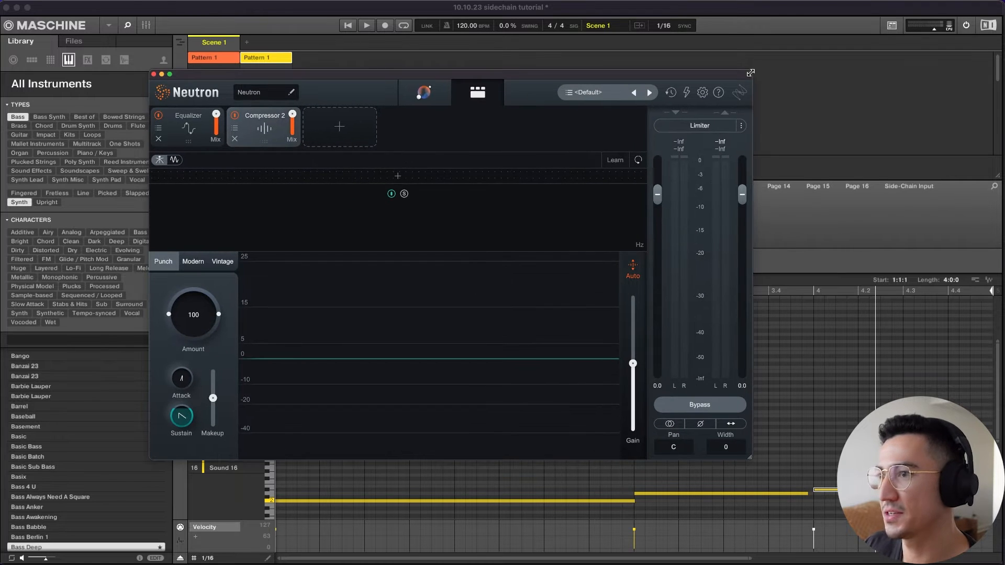
{"action": "left_click", "coordinate": [199, 263]}
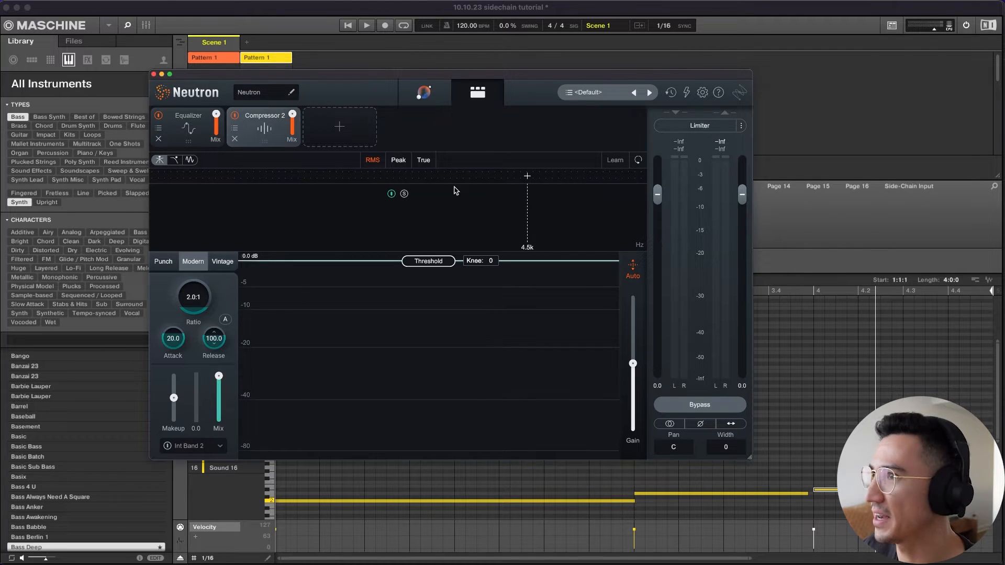
- Set Neutron's side-chain source to A1:S1 - Purist Kit: Kick Purist 1 and switch the compressor's detection input to Ext Full
{"action": "left_click_drag", "start_coordinate": [608, 74], "coordinate": [550, 295]}
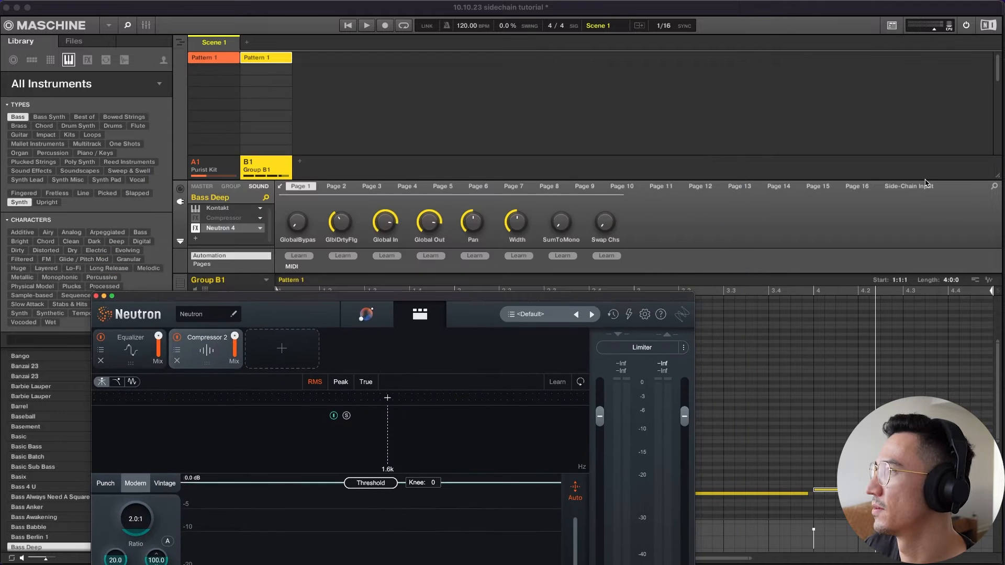
{"action": "left_click", "coordinate": [922, 186]}
{"action": "left_click", "coordinate": [298, 222]}
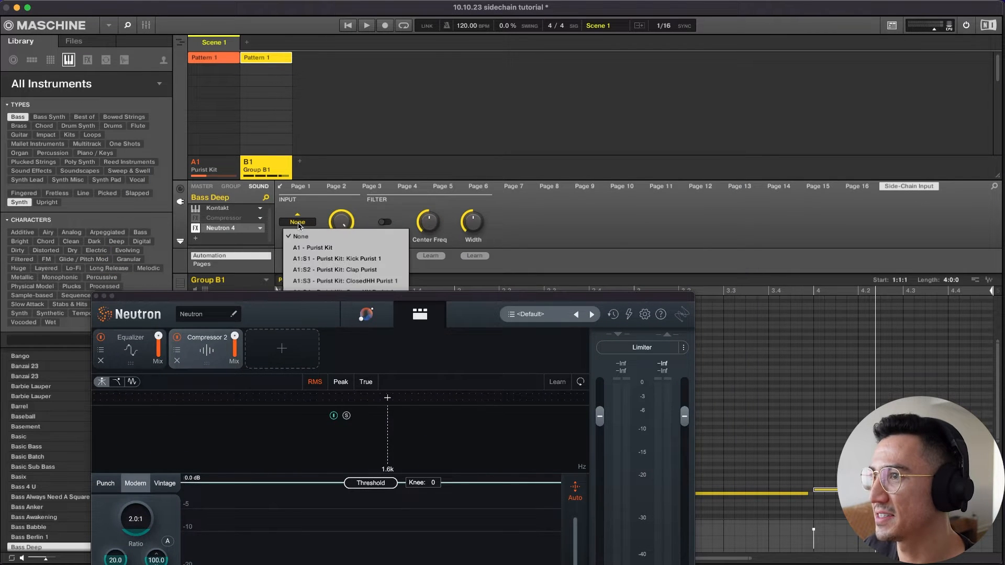
{"action": "left_click", "coordinate": [340, 259]}
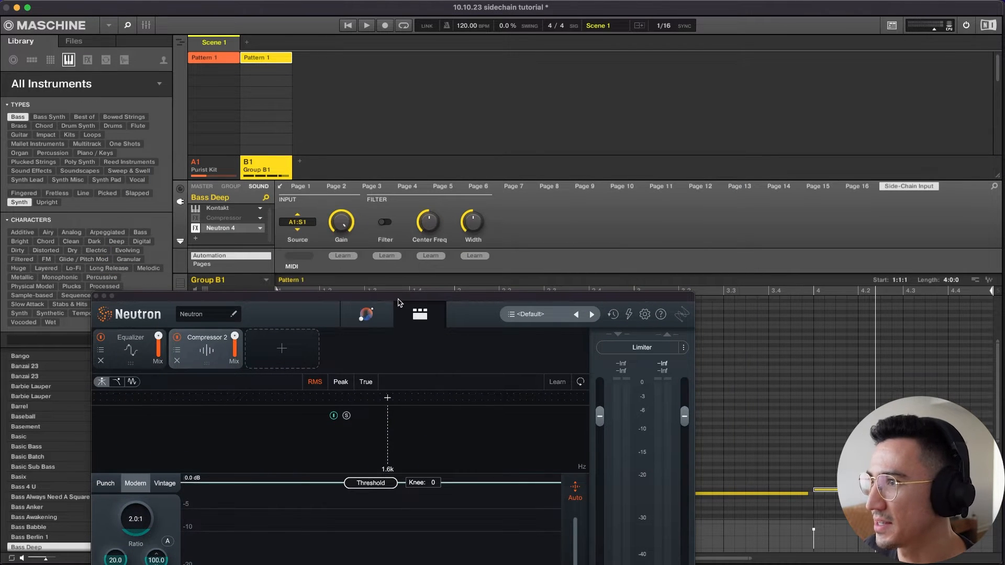
{"action": "left_click_drag", "start_coordinate": [399, 299], "coordinate": [445, 168]}
{"action": "left_click", "coordinate": [150, 540]}
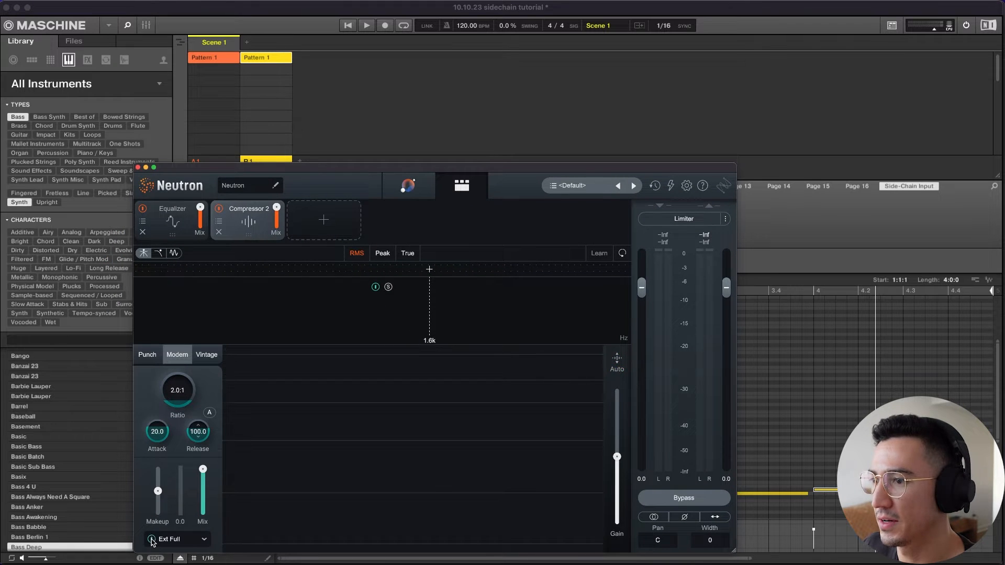
- Reposition the Neutron window to compare its compressor settings with the Main parameters of Maschine's Compressor
{"action": "key", "text": "space"}
{"action": "left_click_drag", "start_coordinate": [446, 173], "coordinate": [434, 123]}
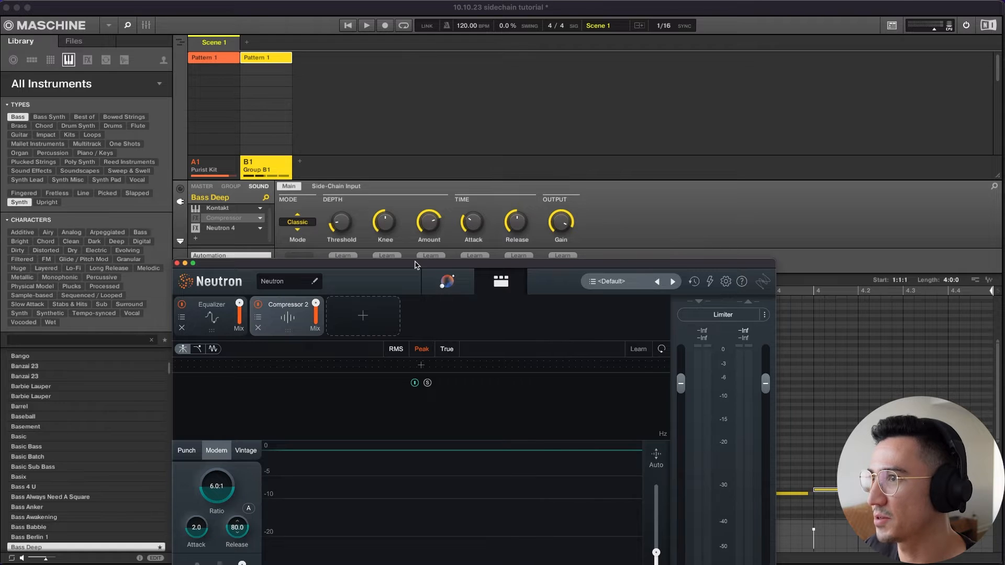
{"action": "left_click_drag", "start_coordinate": [415, 264], "coordinate": [416, 263]}
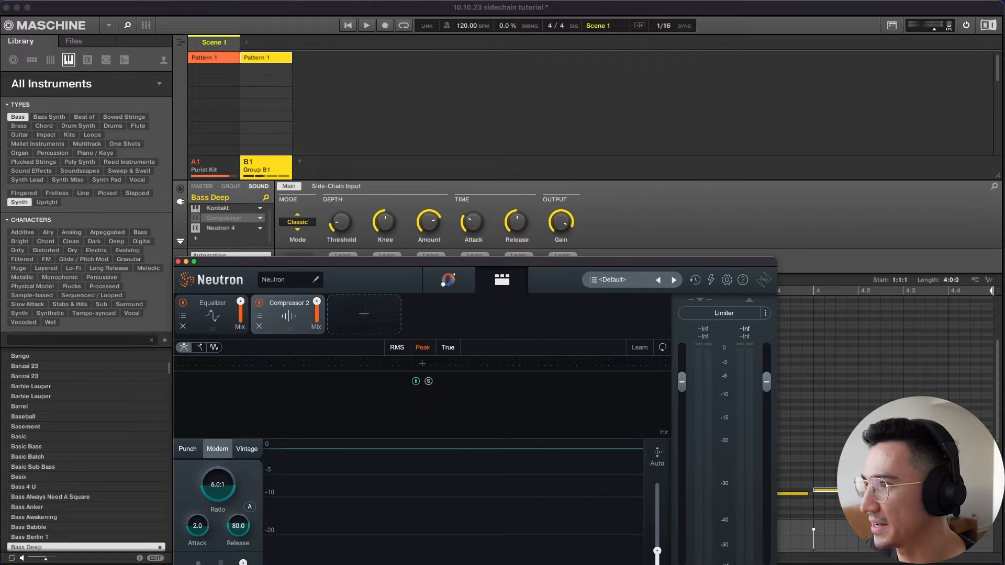
{"action": "left_click_drag", "start_coordinate": [454, 264], "coordinate": [286, 121]}
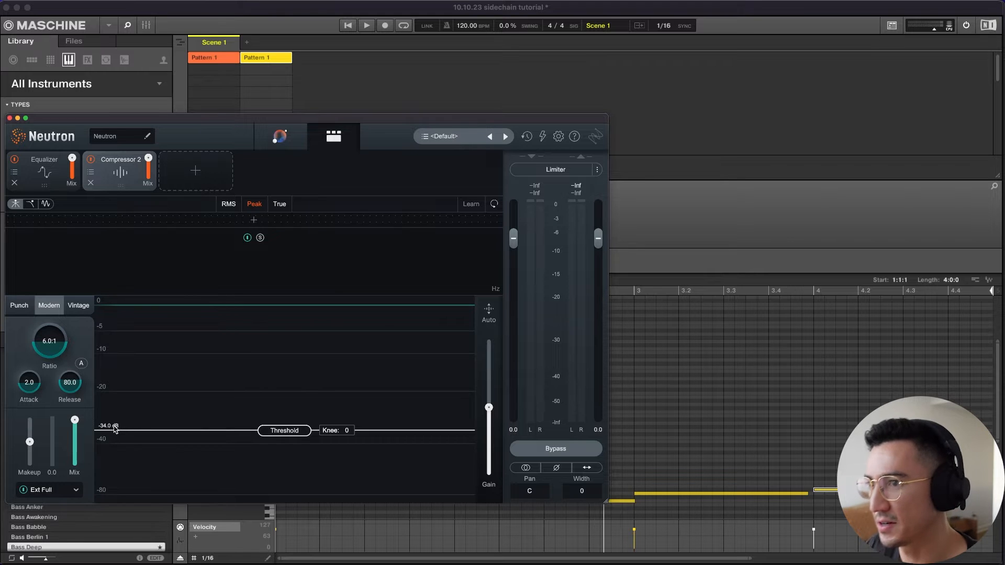
- During playback, sweep Neutron's compressor threshold to 0.0 dB and down to -80.0 dB, settle it at -9.4 dB, and stop playback
{"action": "key", "text": "space"}
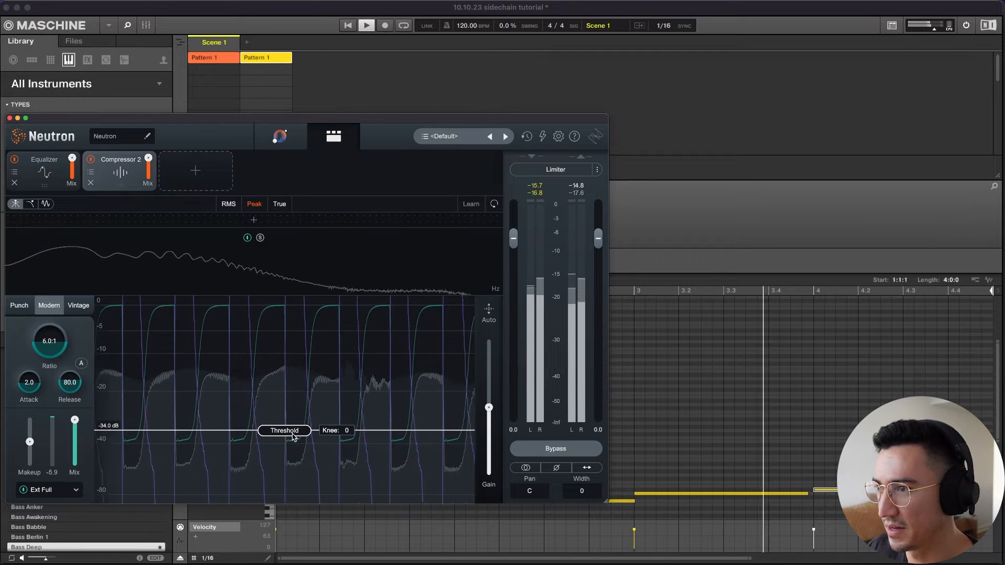
{"action": "left_click_drag", "start_coordinate": [293, 437], "coordinate": [335, 313]}
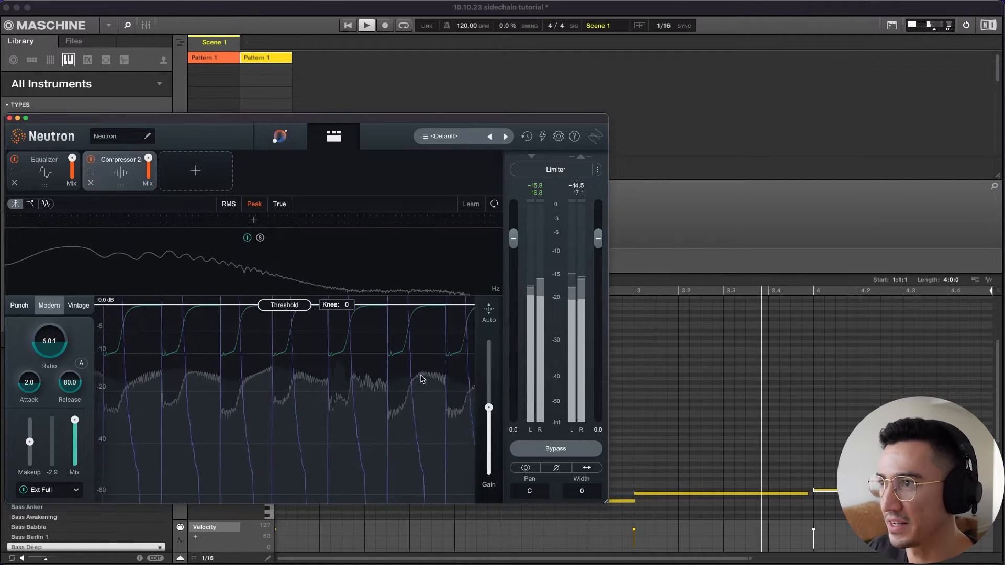
{"action": "left_click_drag", "start_coordinate": [301, 311], "coordinate": [286, 418]}
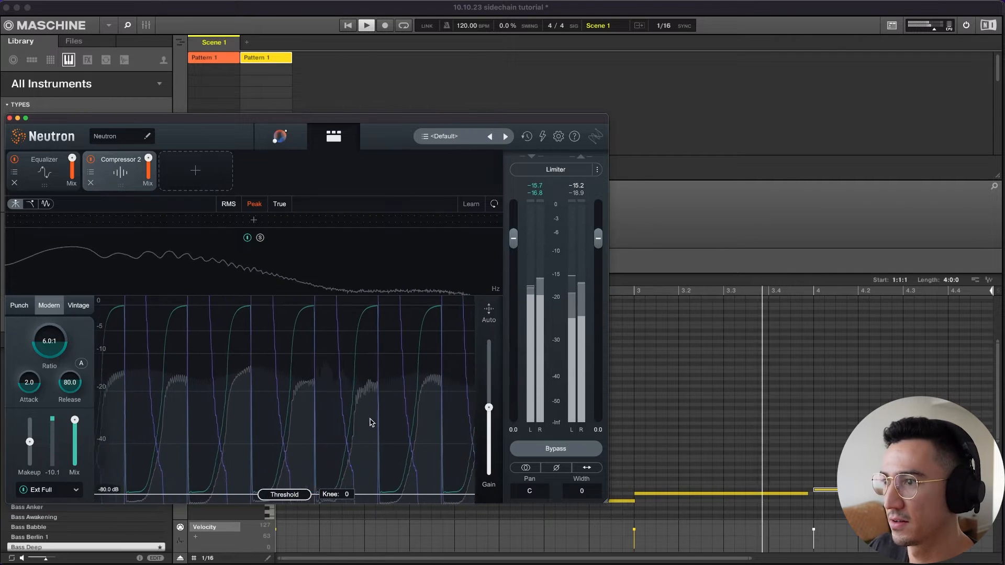
{"action": "left_click_drag", "start_coordinate": [309, 494], "coordinate": [325, 397]}
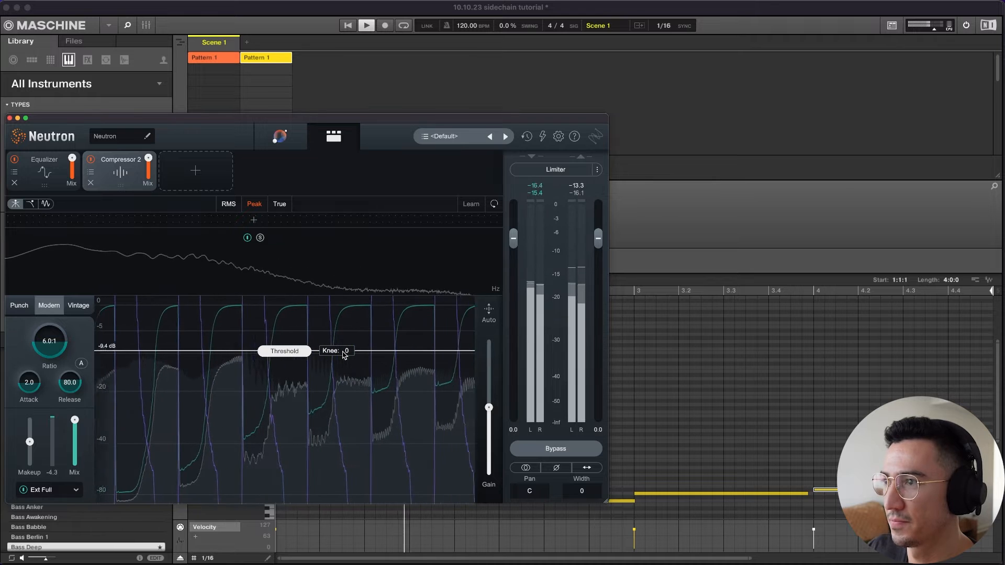
{"action": "key", "text": "space"}
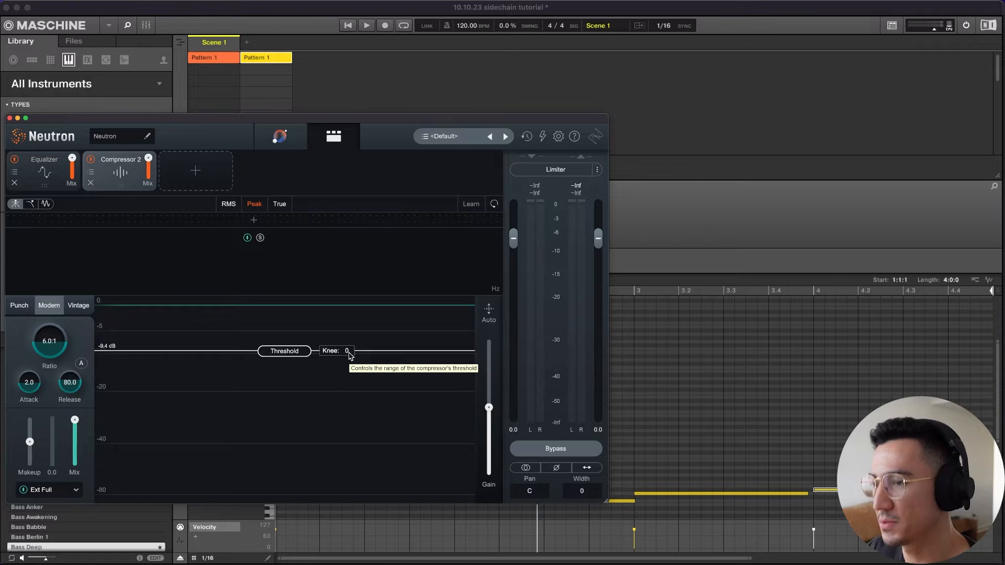
- Sweep the compressor's knee up to 50 during playback, set it to 3, and stop playback
{"action": "key", "text": "space"}
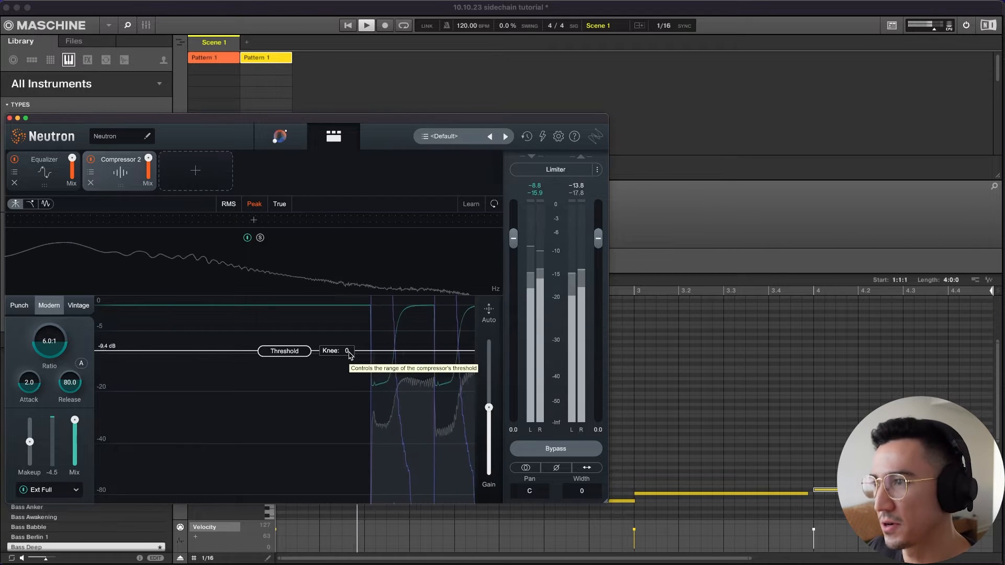
{"action": "left_click_drag", "start_coordinate": [348, 356], "coordinate": [356, 343]}
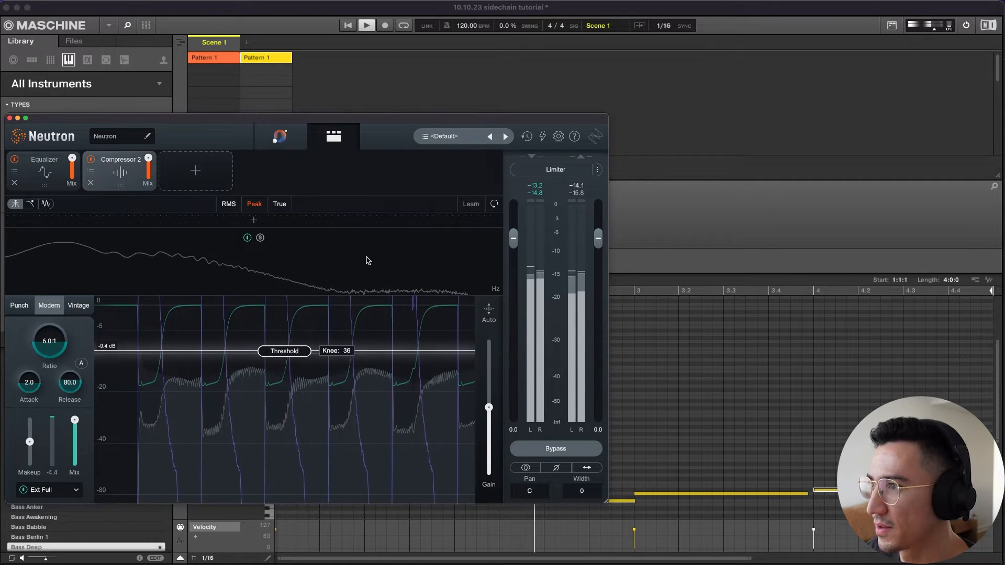
{"action": "left_click_drag", "start_coordinate": [367, 258], "coordinate": [350, 303]}
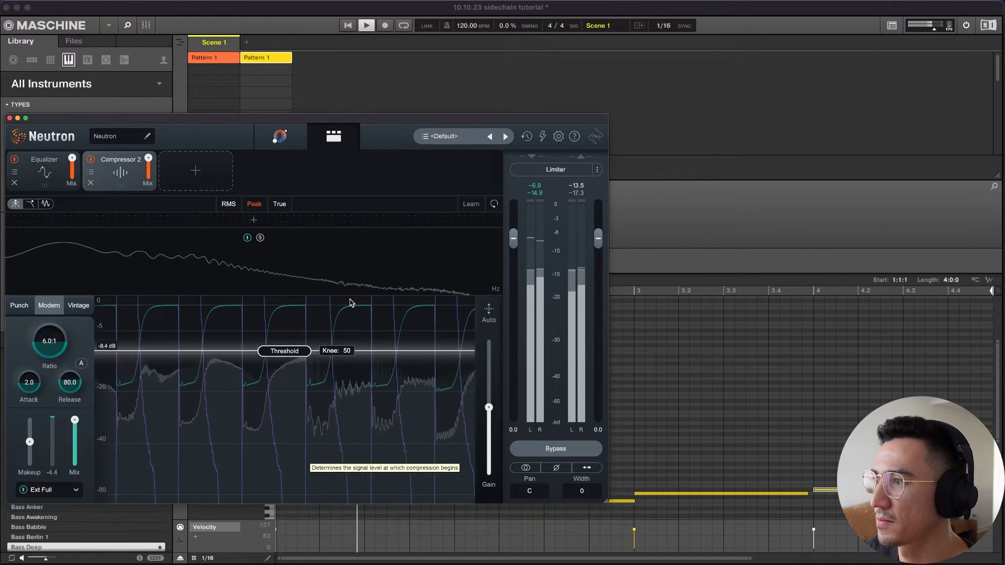
{"action": "left_click_drag", "start_coordinate": [340, 393], "coordinate": [341, 399]}
{"action": "key", "text": "space"}
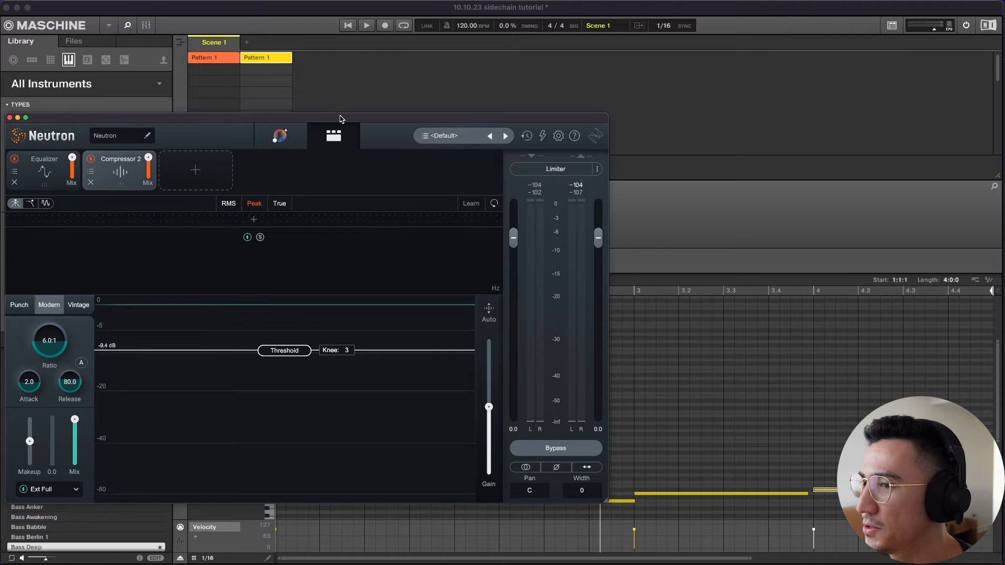
- Play the pattern with the 2.0 ms attack and examine an enlarged screenshot of the compressor's waveform and gain-reduction curve
{"action": "left_click_drag", "start_coordinate": [341, 118], "coordinate": [549, 132]}
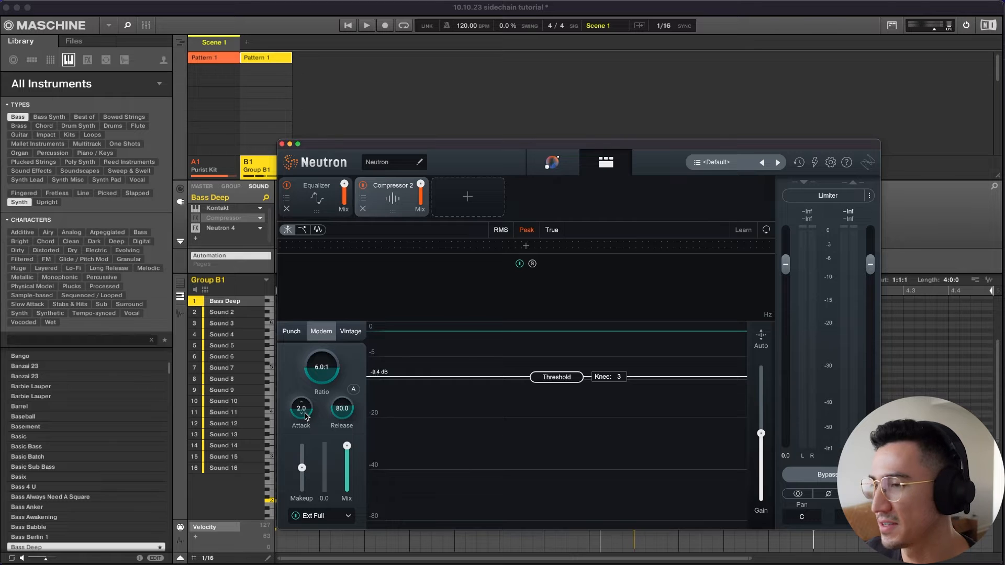
{"action": "key", "text": "space"}
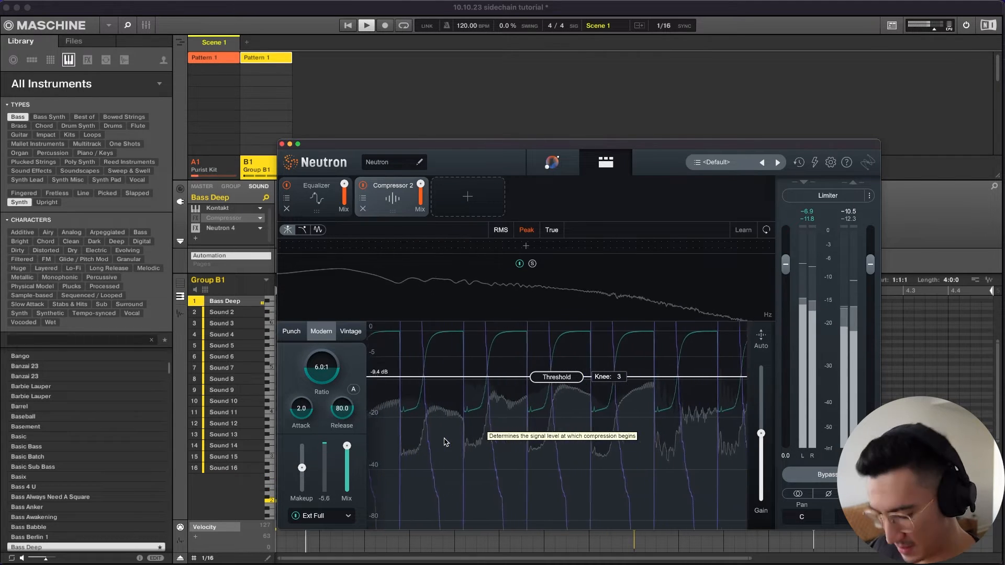
{"action": "key", "text": "space"}
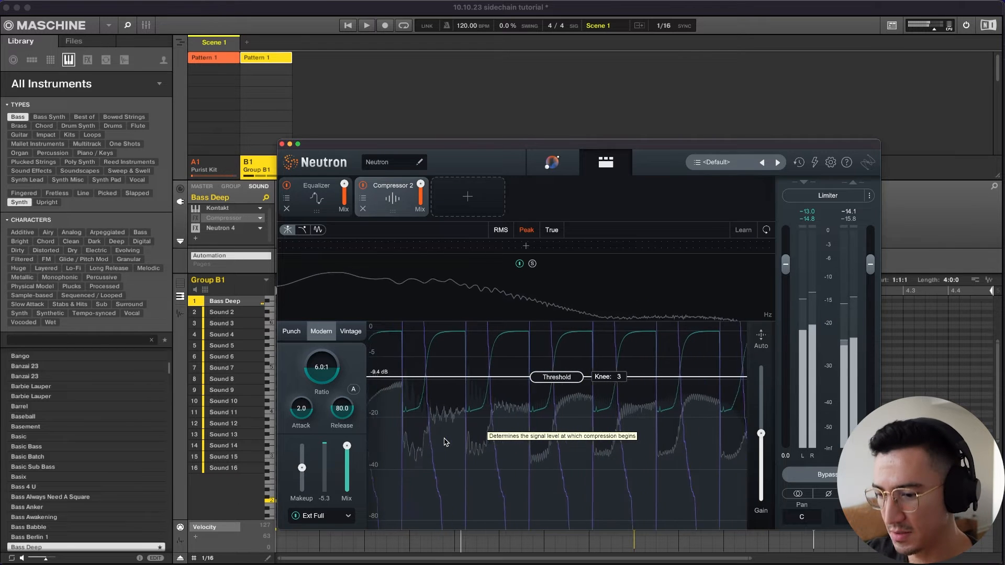
{"action": "key", "text": "space"}
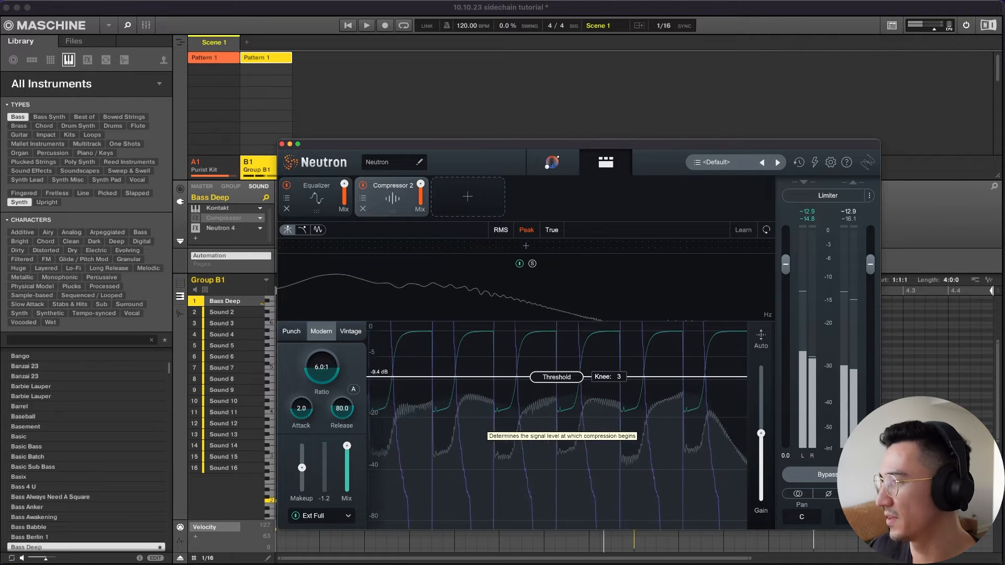
{"action": "left_click", "coordinate": [937, 510]}
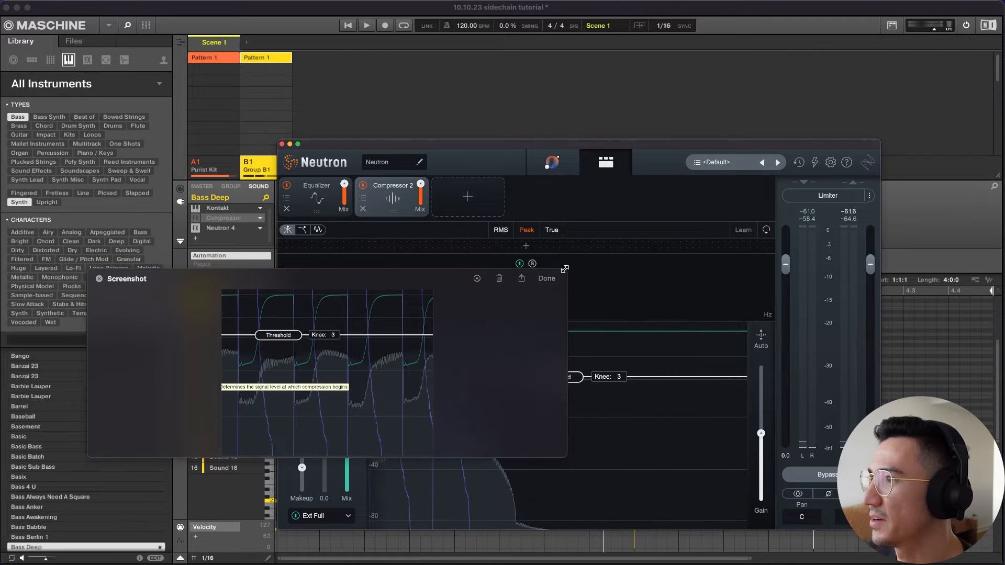
{"action": "left_click_drag", "start_coordinate": [567, 269], "coordinate": [820, 177]}
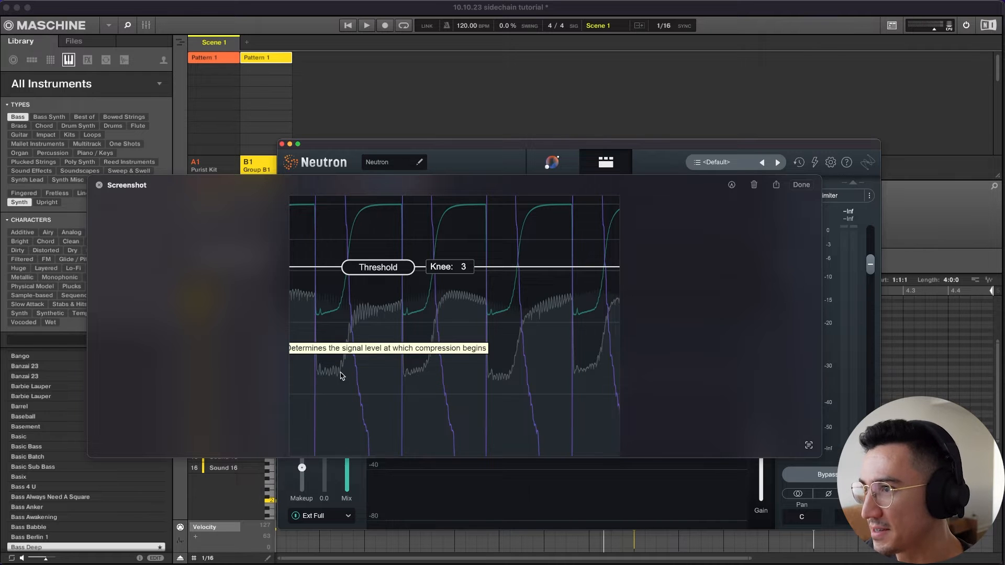
{"action": "left_click", "coordinate": [99, 186]}
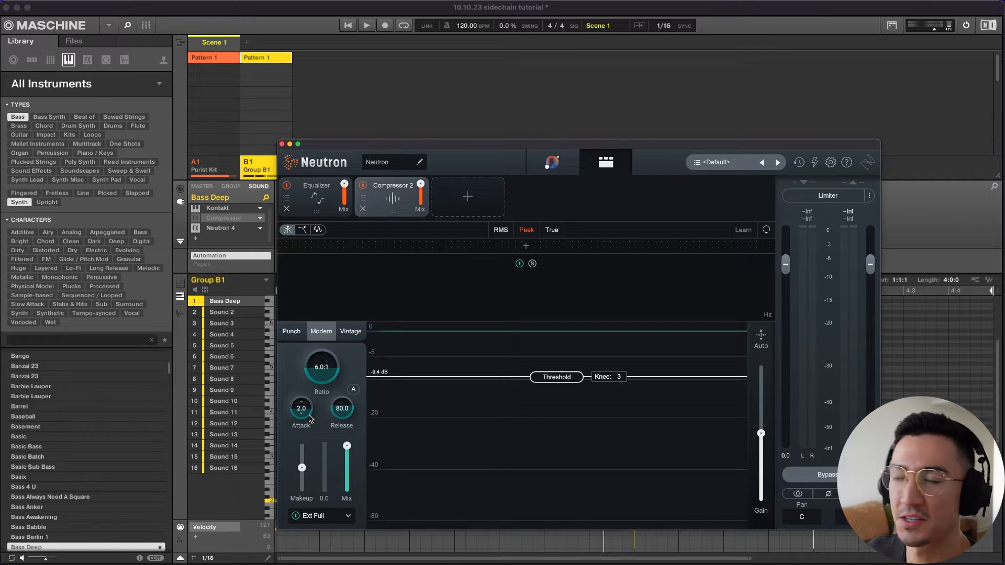
- Set the attack to 93.2 ms during playback and capture the resulting compressor waveform in a screenshot to examine it enlarged
{"action": "key", "text": "space"}
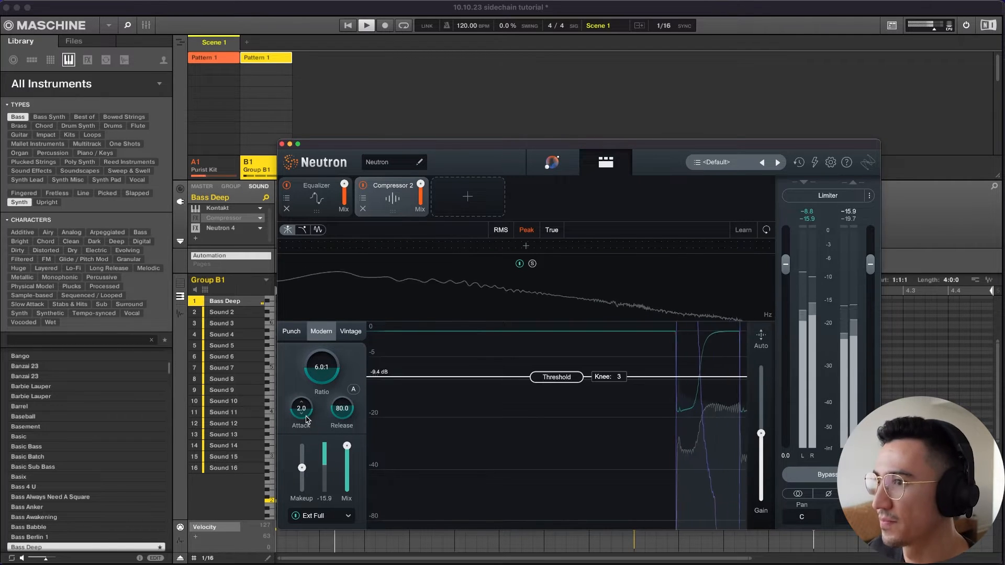
{"action": "left_click_drag", "start_coordinate": [308, 418], "coordinate": [314, 366]}
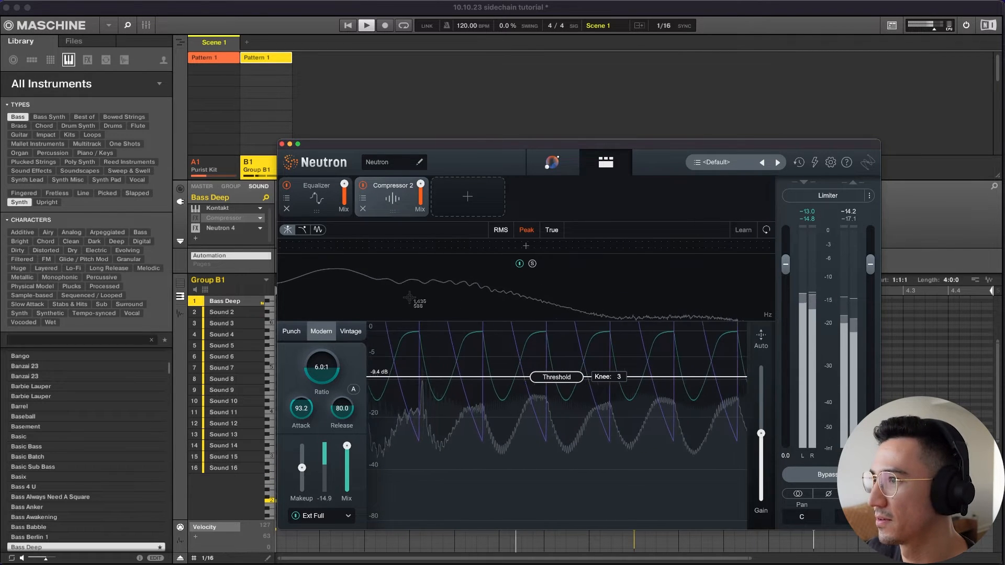
{"action": "left_click_drag", "start_coordinate": [403, 297], "coordinate": [727, 501]}
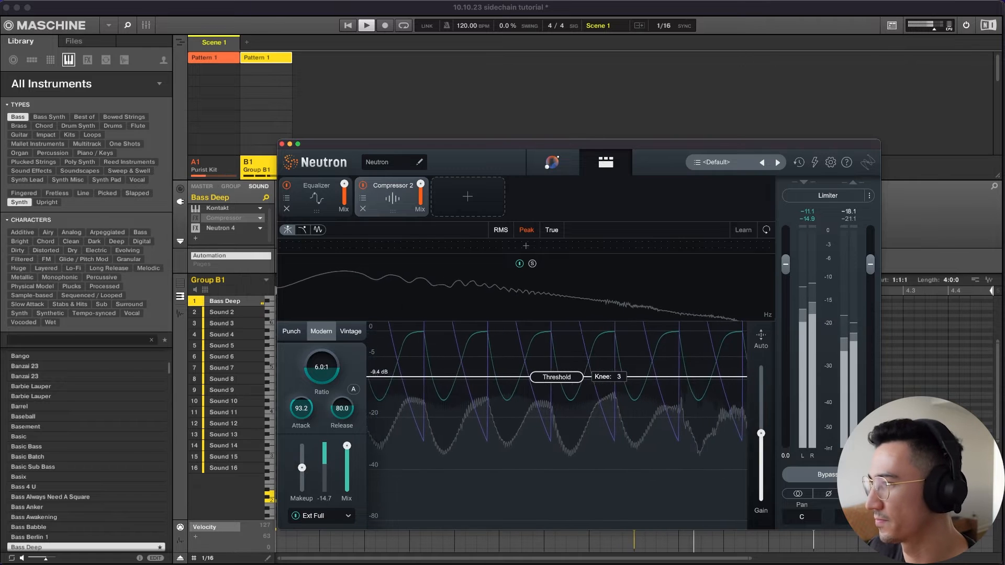
{"action": "key", "text": "space"}
{"action": "left_click_drag", "start_coordinate": [567, 262], "coordinate": [875, 201]}
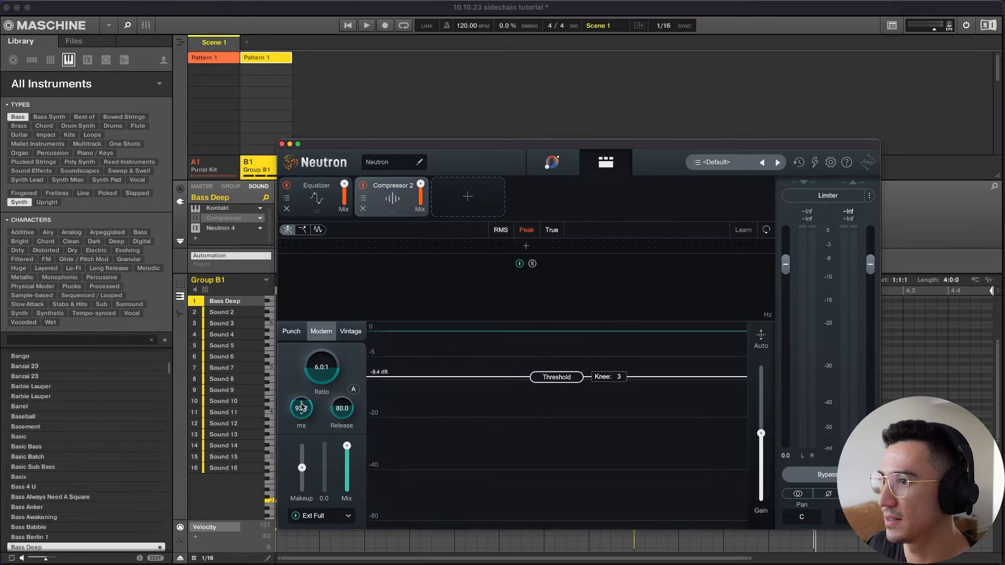
- Set the compressor's attack to 0.9 ms and release to 1.0 ms, and audition the bass briefly
{"action": "left_click_drag", "start_coordinate": [303, 406], "coordinate": [341, 495]}
{"action": "key", "text": "space"}
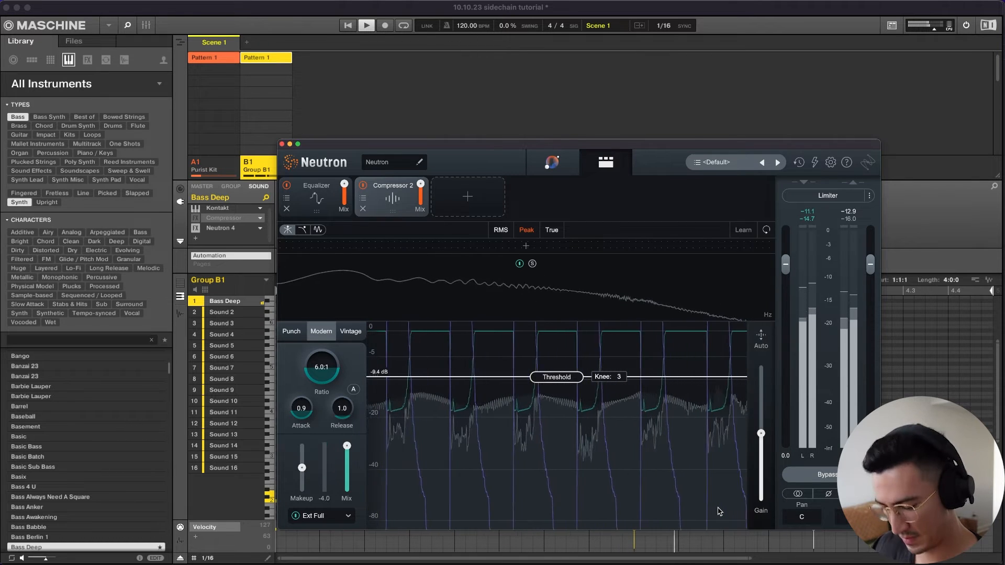
{"action": "key", "text": "space"}
- Enlarge the captured screenshot to examine how the bass waveform recovers with the short release, and close it
{"action": "left_click", "coordinate": [938, 513]}
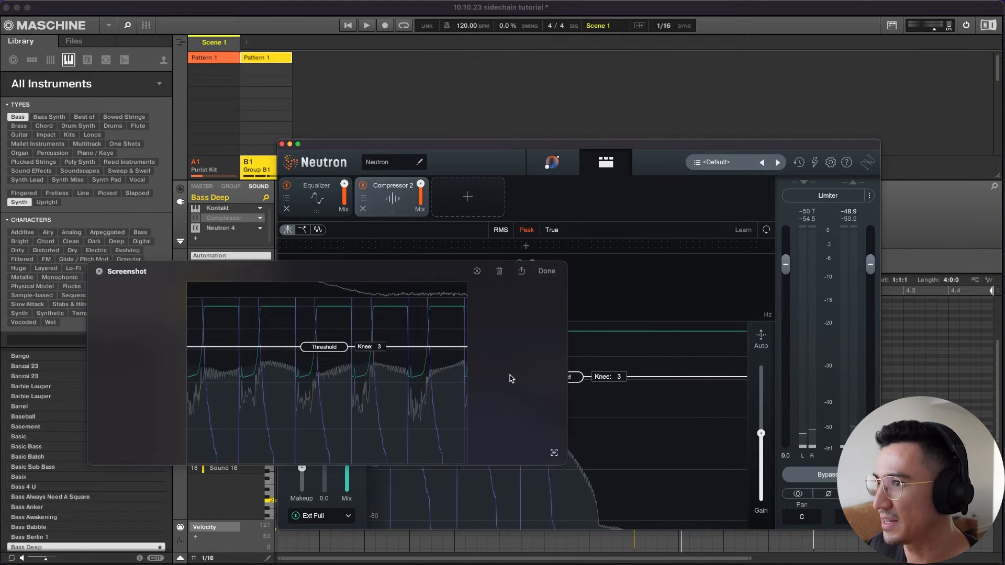
{"action": "left_click_drag", "start_coordinate": [567, 262], "coordinate": [858, 163]}
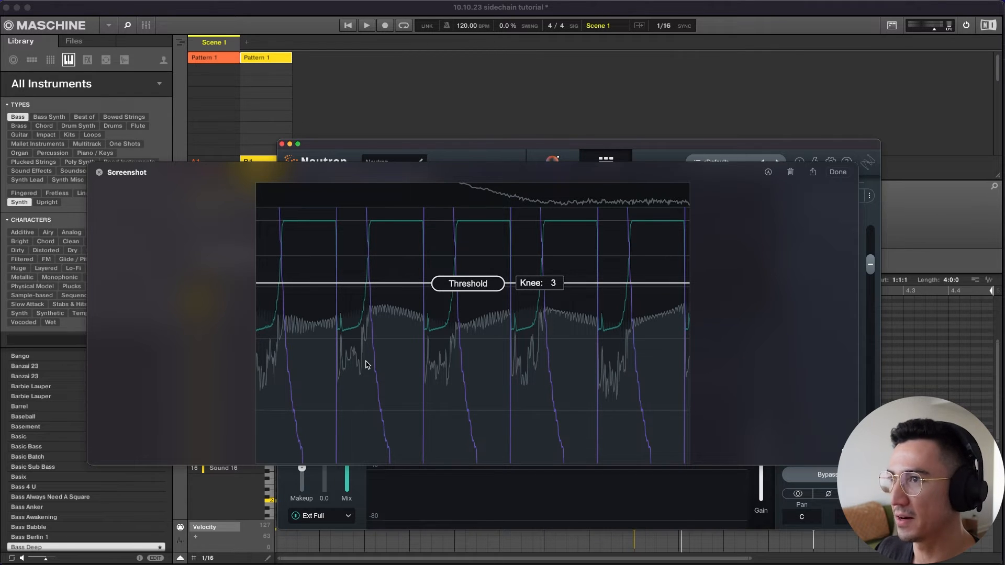
{"action": "key", "text": "Escape"}
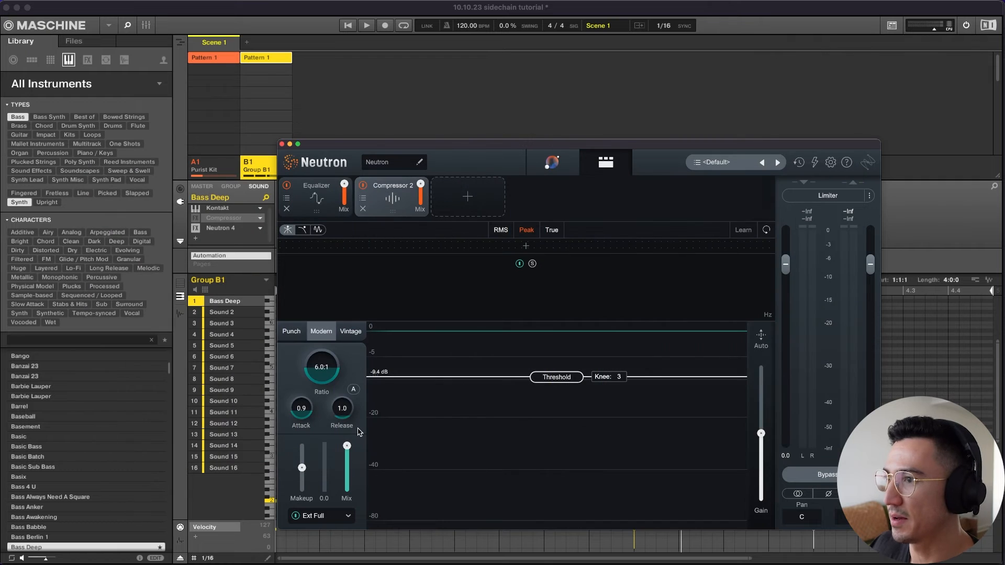
- Set the compressor's release to 77.9 ms and ratio to 5.1:1, and start playback
{"action": "left_click_drag", "start_coordinate": [356, 390], "coordinate": [359, 358]}
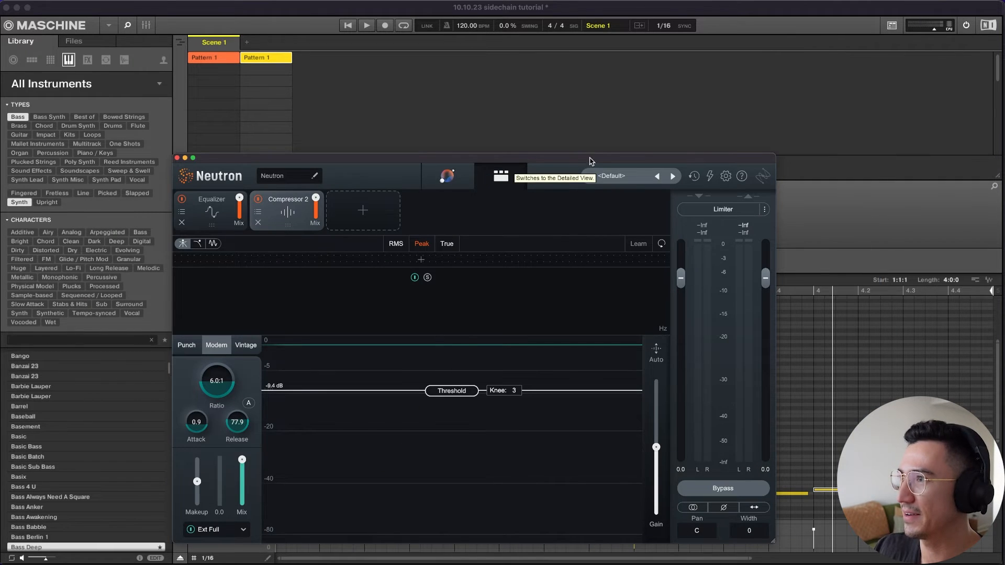
{"action": "left_click_drag", "start_coordinate": [595, 159], "coordinate": [468, 150]}
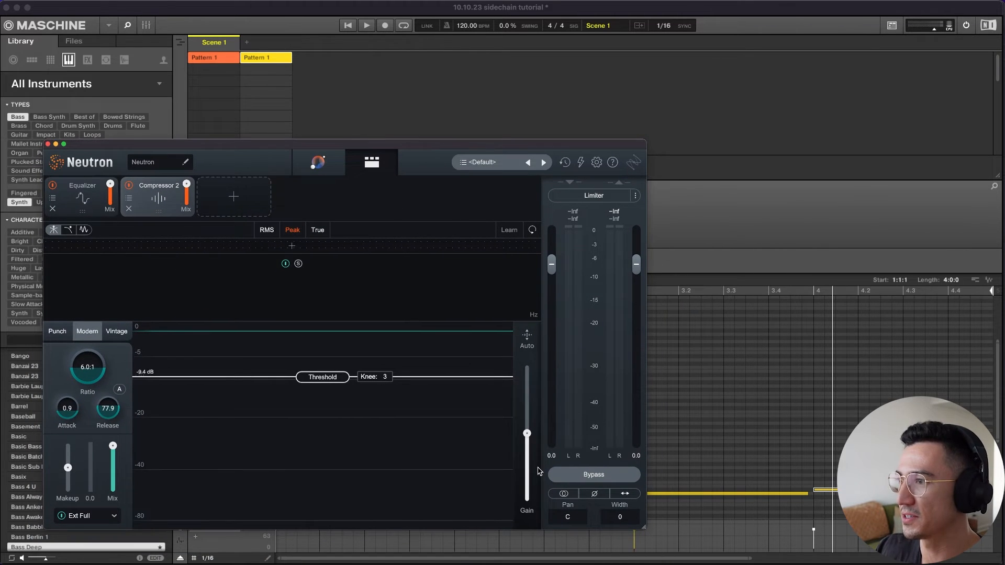
{"action": "left_click_drag", "start_coordinate": [383, 149], "coordinate": [453, 131]}
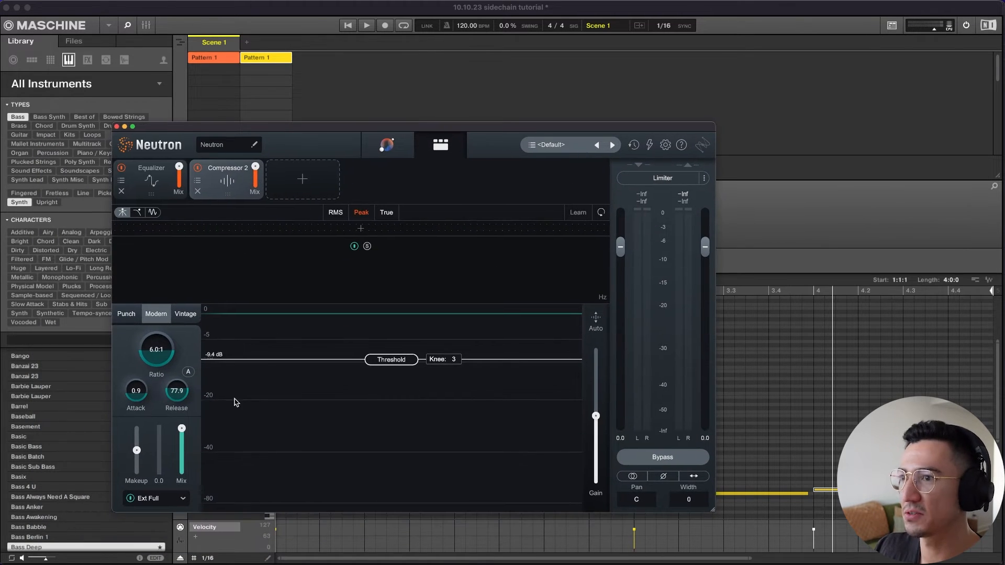
{"action": "left_click_drag", "start_coordinate": [166, 361], "coordinate": [166, 365]}
{"action": "key", "text": "space"}
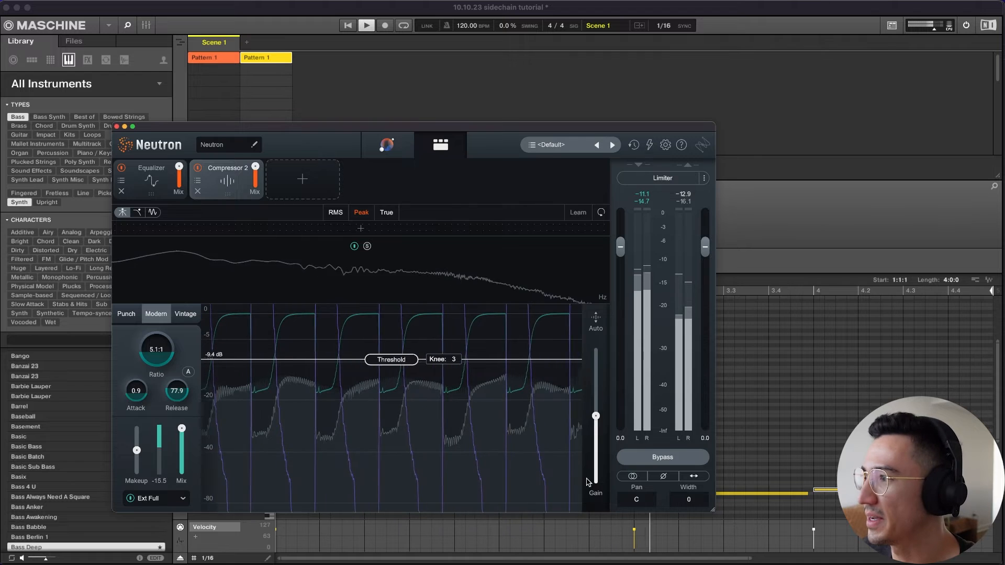
- Compare the bass with Neutron bypassed and active during playback, and raise the compressor's output gain to 9.6
{"action": "left_click", "coordinate": [671, 460]}
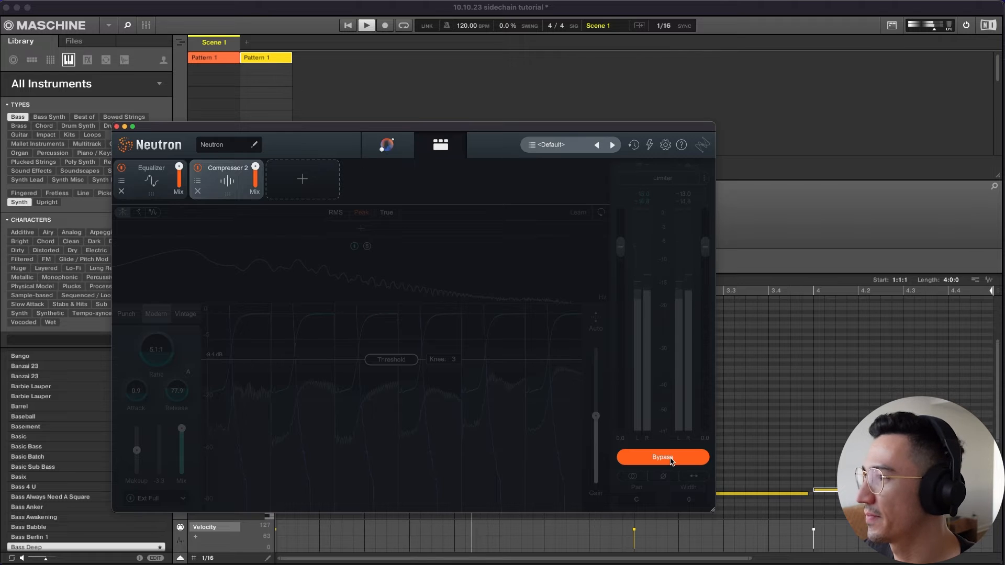
{"action": "left_click", "coordinate": [671, 458]}
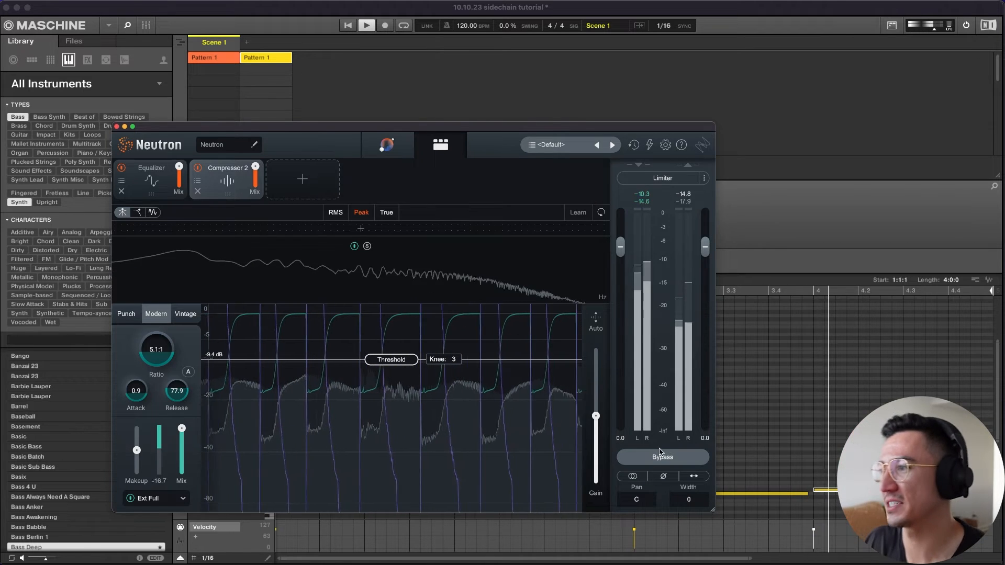
{"action": "mouse_move", "coordinate": [597, 418]}
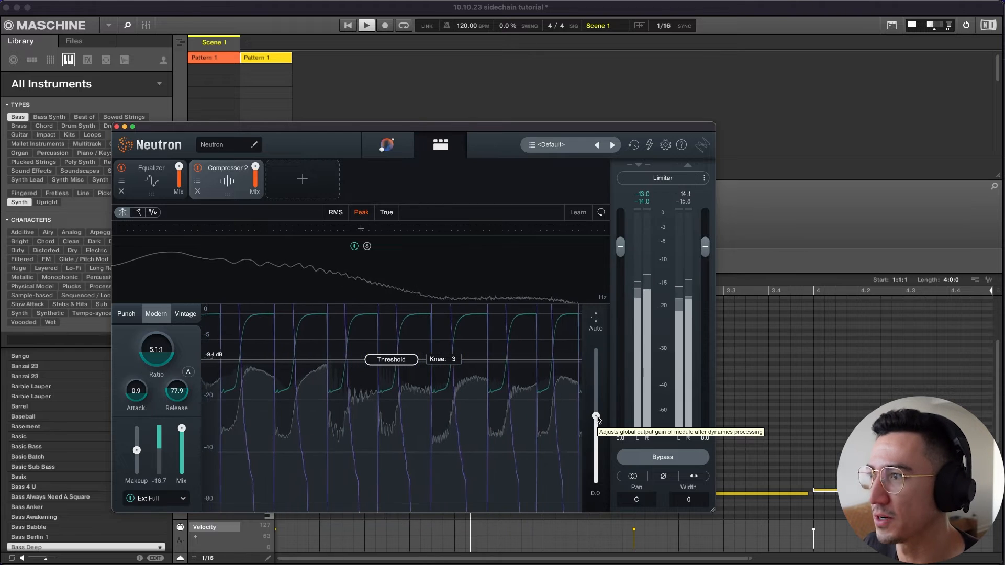
{"action": "left_click_drag", "start_coordinate": [597, 417], "coordinate": [602, 399]}
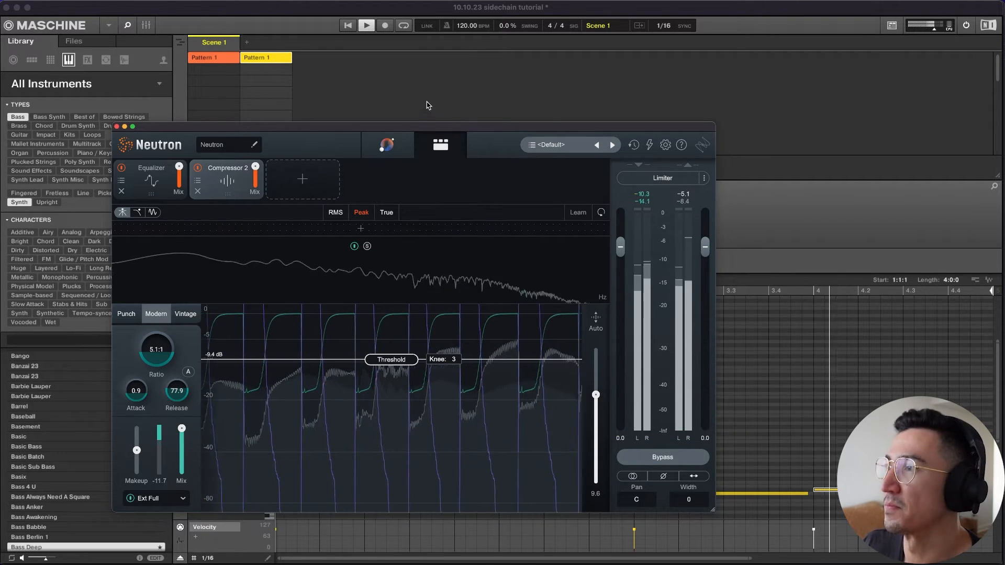
- Reposition the Neutron window to uncover the mixer area, stop playback, and close the window
{"action": "left_click_drag", "start_coordinate": [432, 127], "coordinate": [432, 161]}
{"action": "left_click_drag", "start_coordinate": [432, 196], "coordinate": [493, 151]}
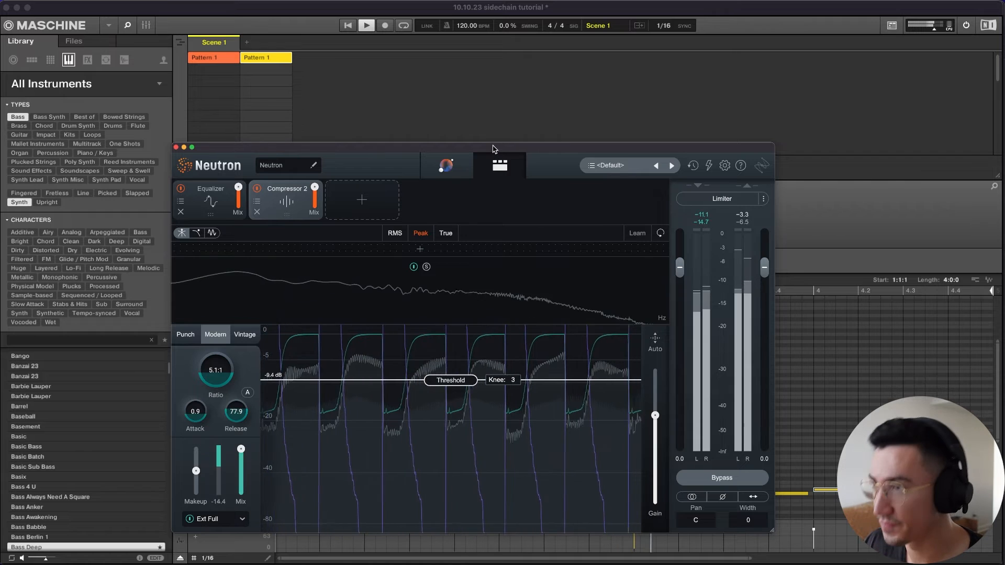
{"action": "key", "text": "space"}
{"action": "left_click", "coordinate": [176, 148]}
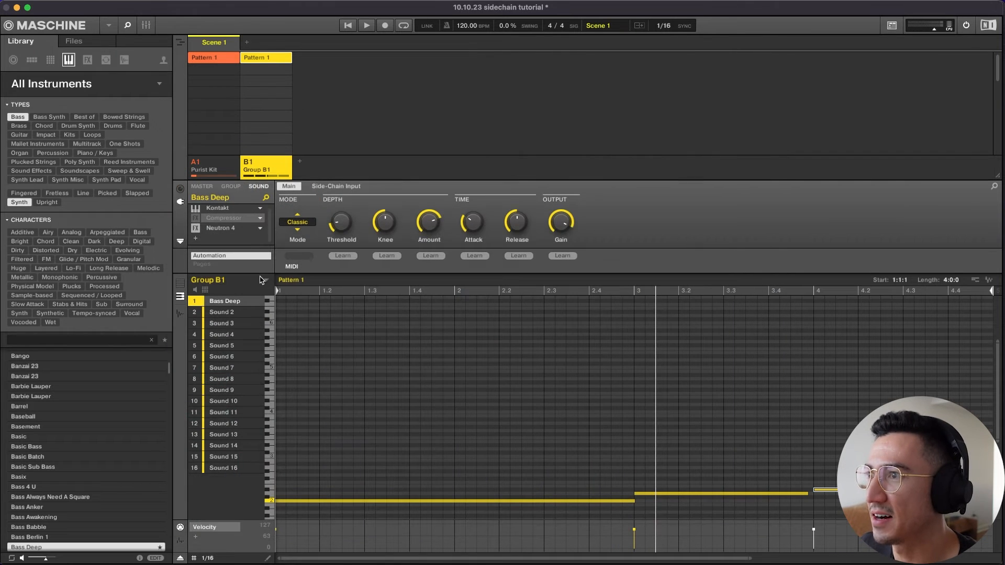
- Remove Neutron 4 from the Bass Deep plug-in chain, re-enable the Compressor, and start playback
{"action": "left_click", "coordinate": [261, 229]}
{"action": "left_click", "coordinate": [277, 233]}
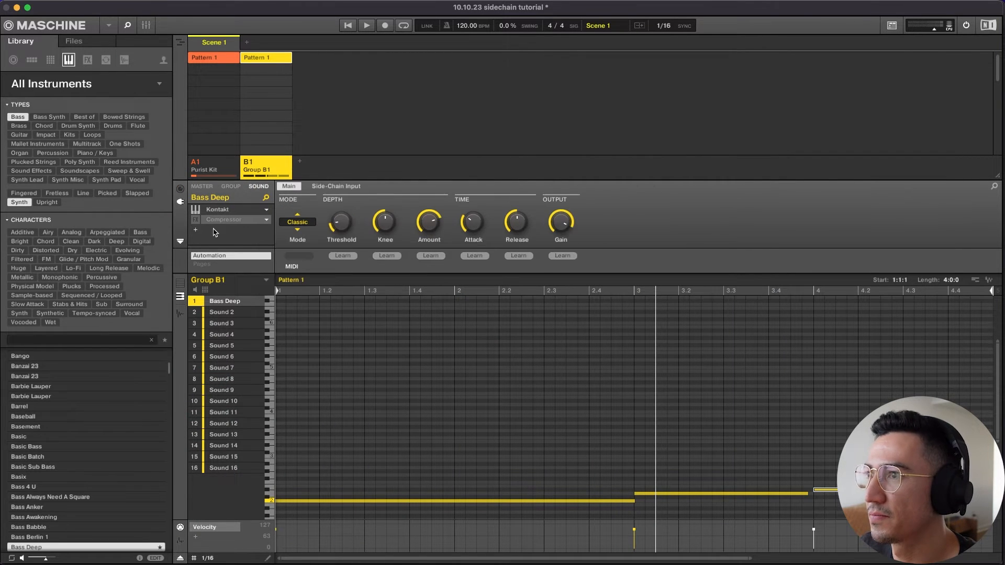
{"action": "left_click", "coordinate": [198, 221]}
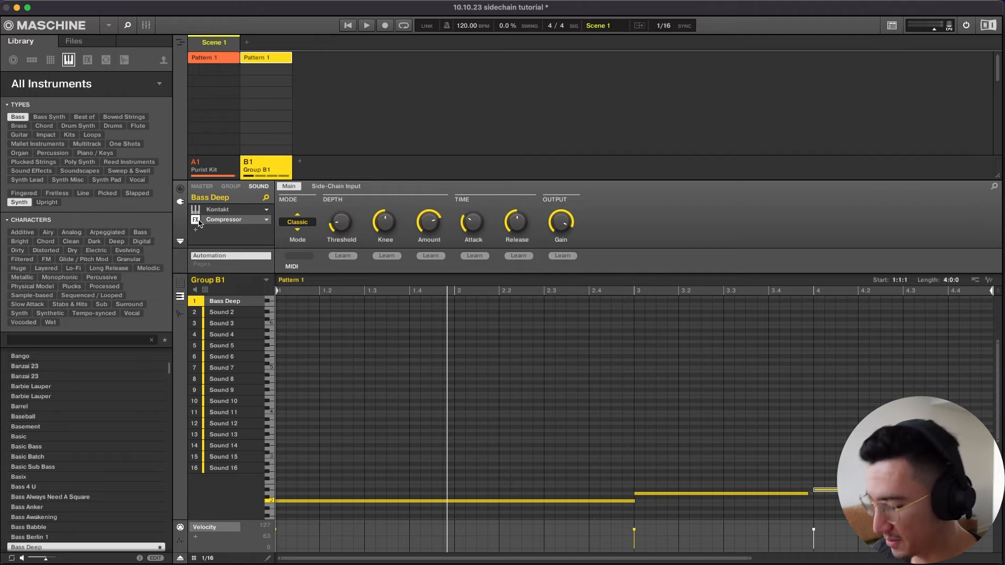
{"action": "key", "text": "space"}
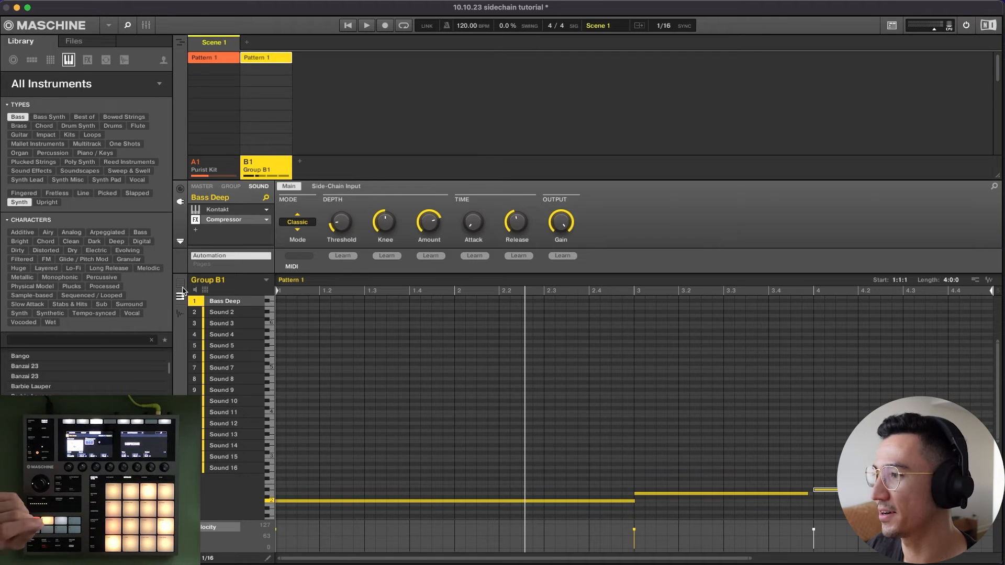
- Switch the pattern editor to the group view, restore Purist Kit's Pattern 1 in Scene 1, and select Group B1's pattern
{"action": "left_click", "coordinate": [182, 289]}
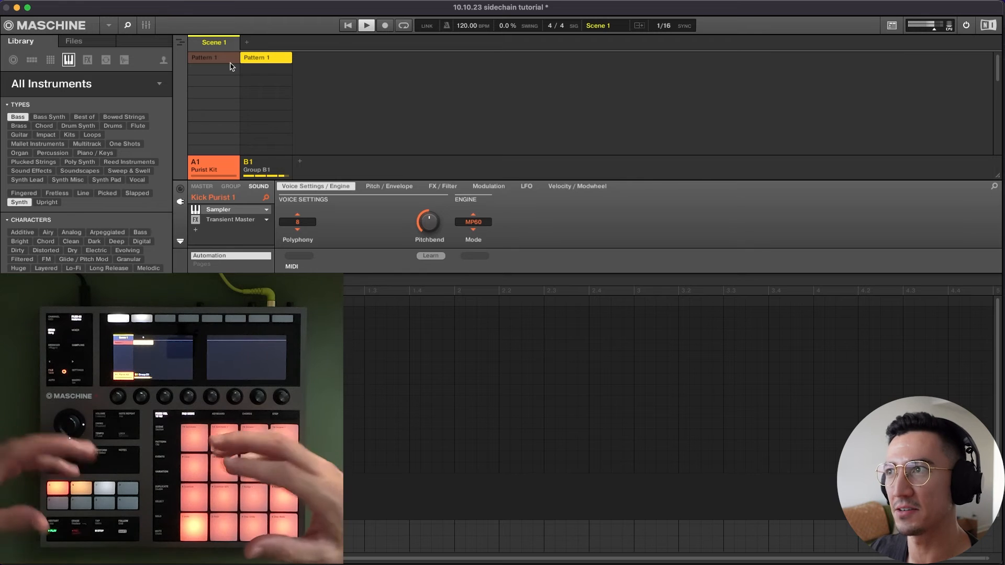
{"action": "left_click", "coordinate": [231, 61]}
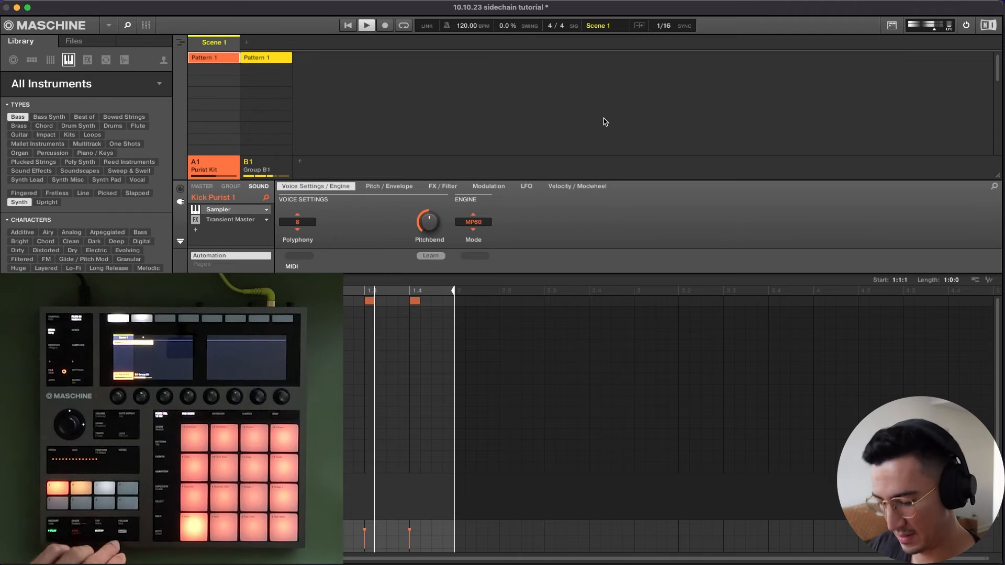
{"action": "left_click", "coordinate": [264, 59]}
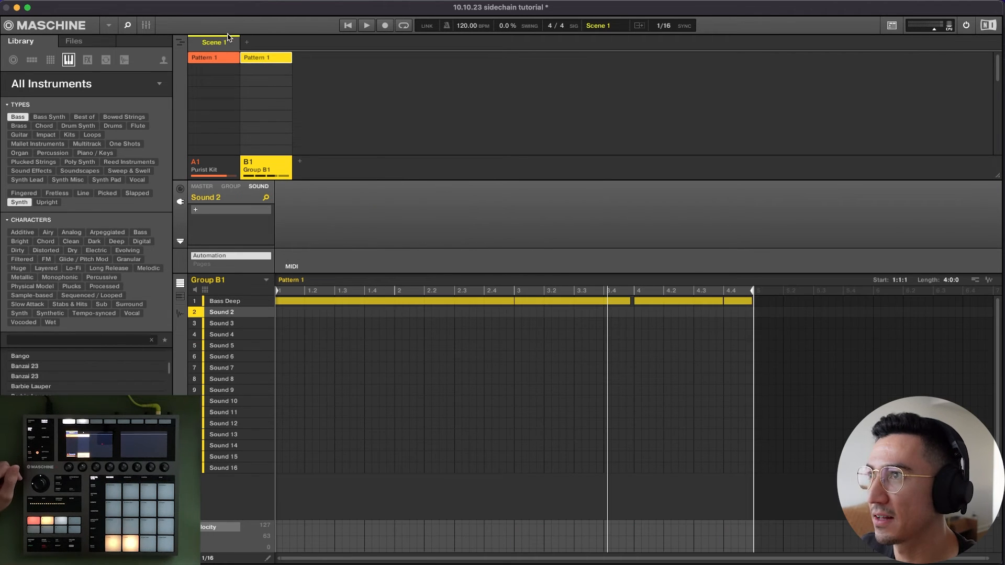
- Copy the Kick Purist 1 sound from Purist Kit and paste it into the Sound 2 slot of Group B1
{"action": "left_click", "coordinate": [226, 60]}
{"action": "right_click", "coordinate": [221, 300]}
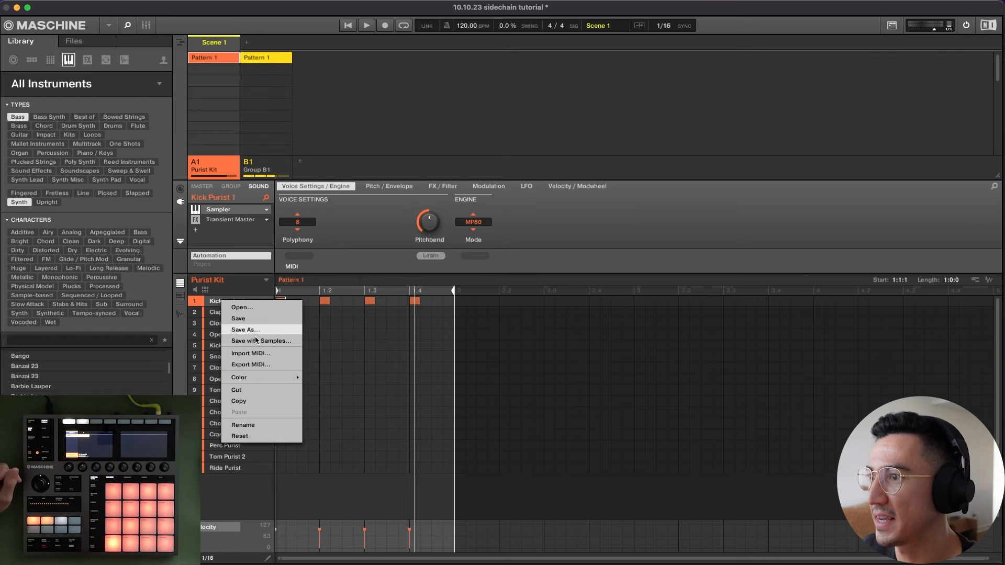
{"action": "left_click", "coordinate": [260, 401]}
{"action": "left_click", "coordinate": [281, 169]}
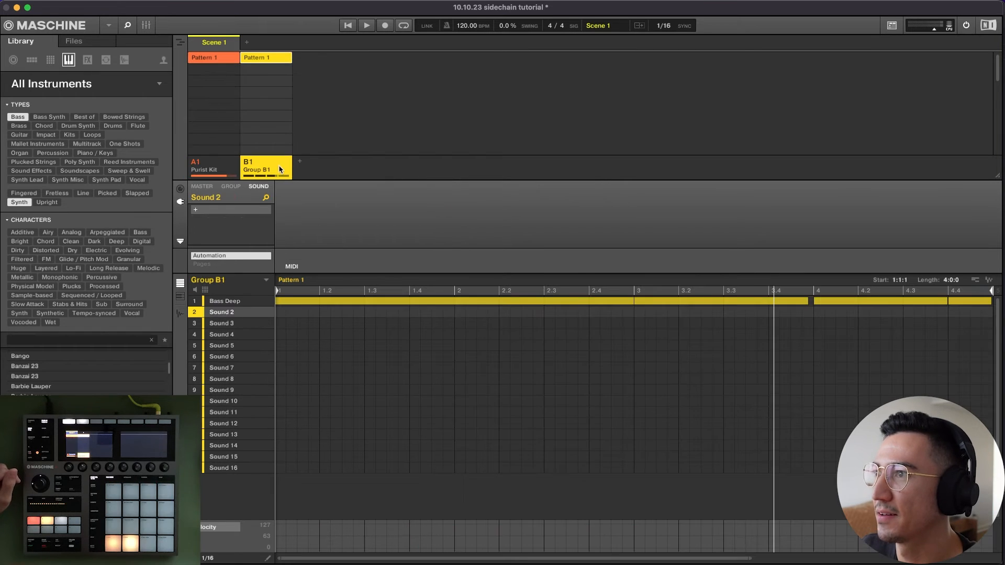
{"action": "right_click", "coordinate": [226, 314]}
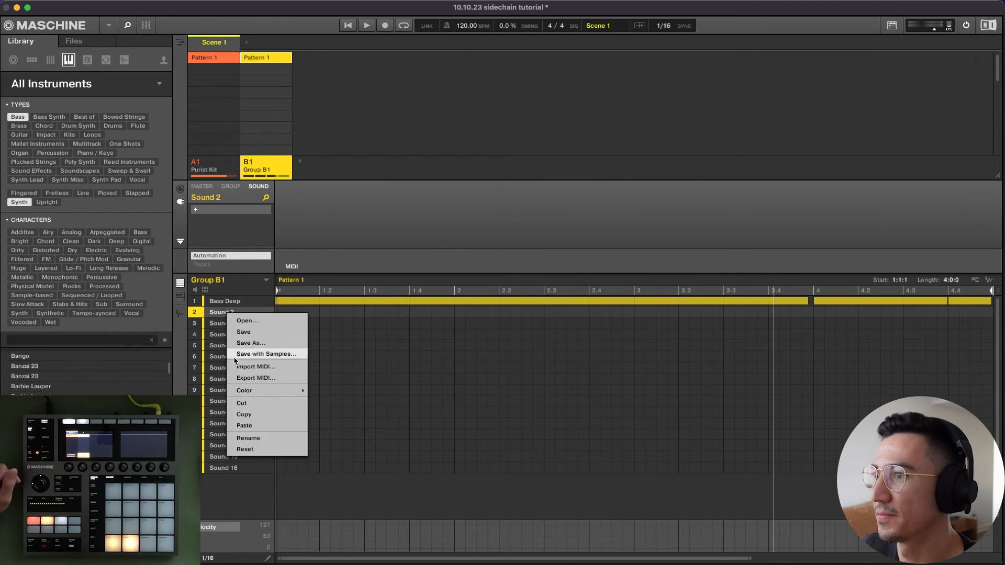
{"action": "left_click", "coordinate": [256, 424]}
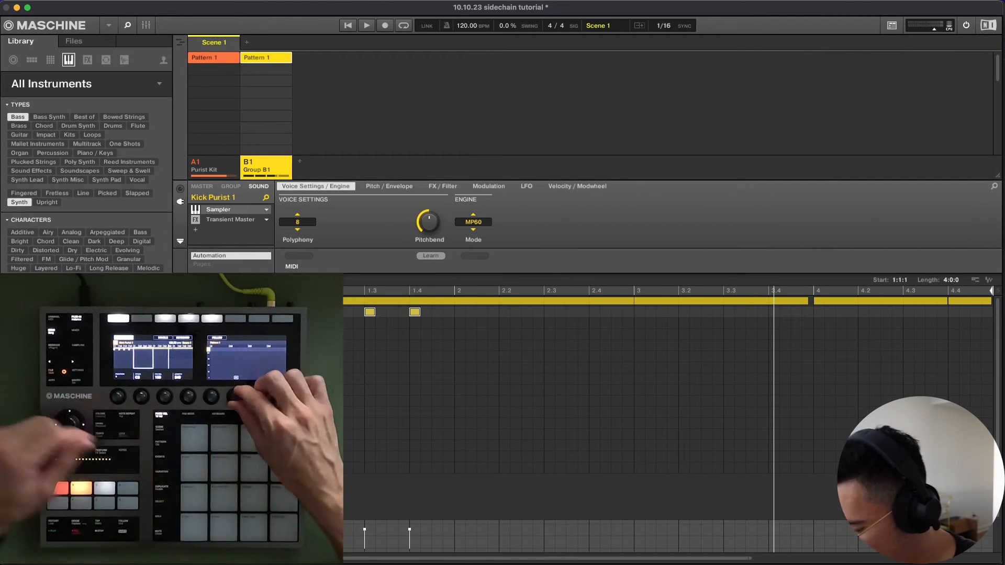
- Remove Purist Kit's Pattern 1 from Scene 1, select Group B1's pattern, and stop playback after auditioning it
{"action": "left_click", "coordinate": [224, 62]}
{"action": "left_click", "coordinate": [224, 62]}
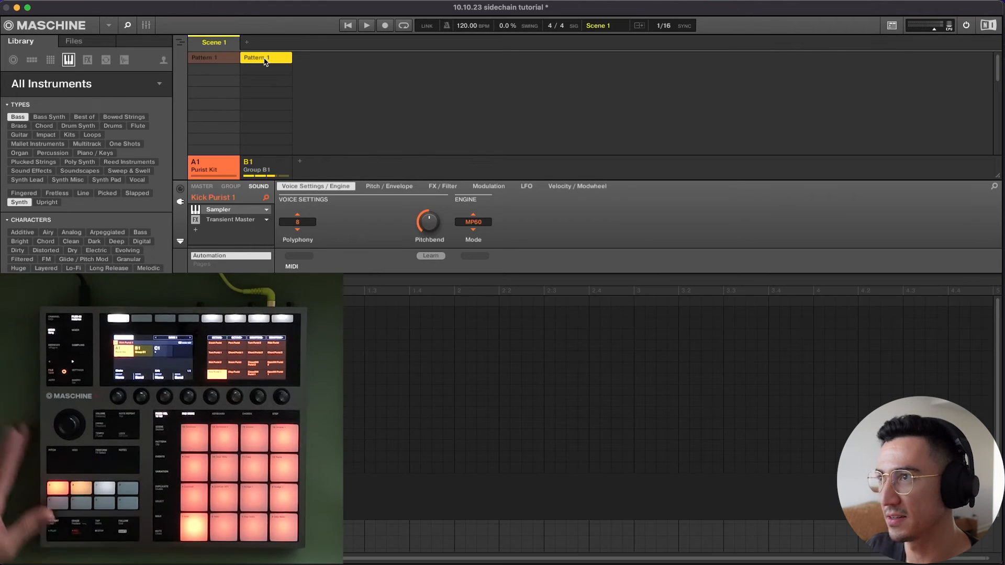
{"action": "left_click", "coordinate": [265, 61]}
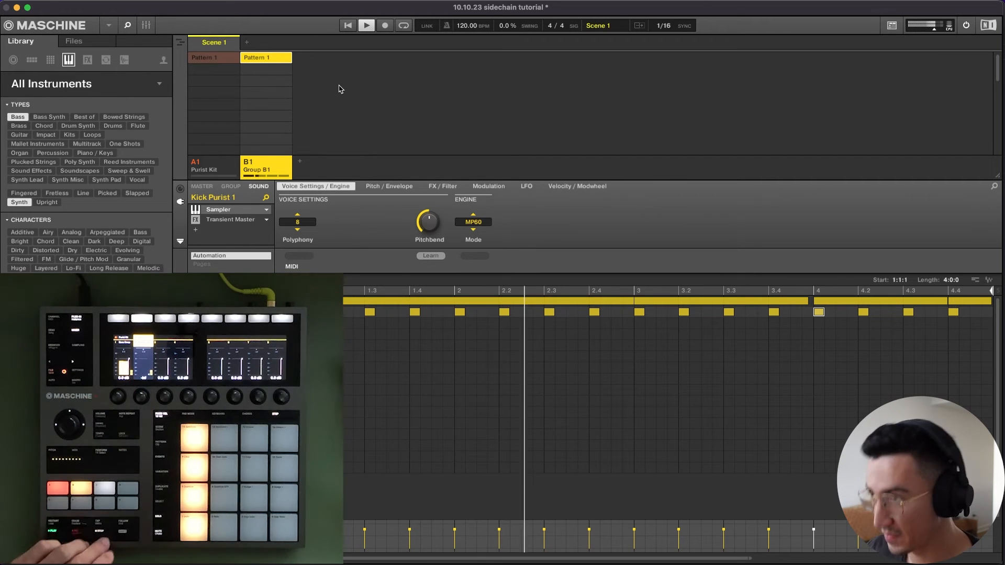
{"action": "key", "text": "space"}
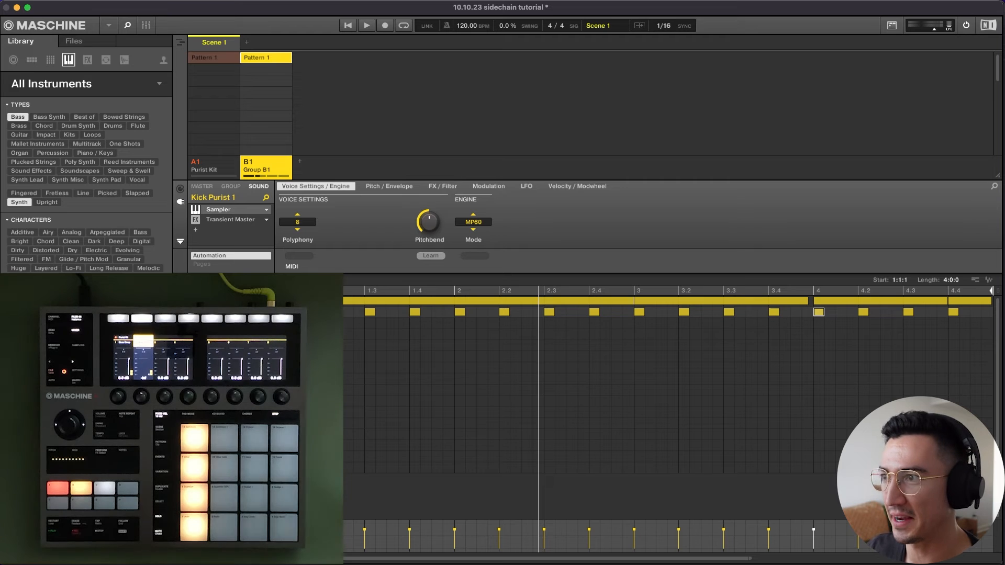
- Open the side-chain input settings of Bass Deep's Compressor, and restore Purist Kit's Pattern 1 in Scene 1
{"action": "left_click", "coordinate": [238, 304]}
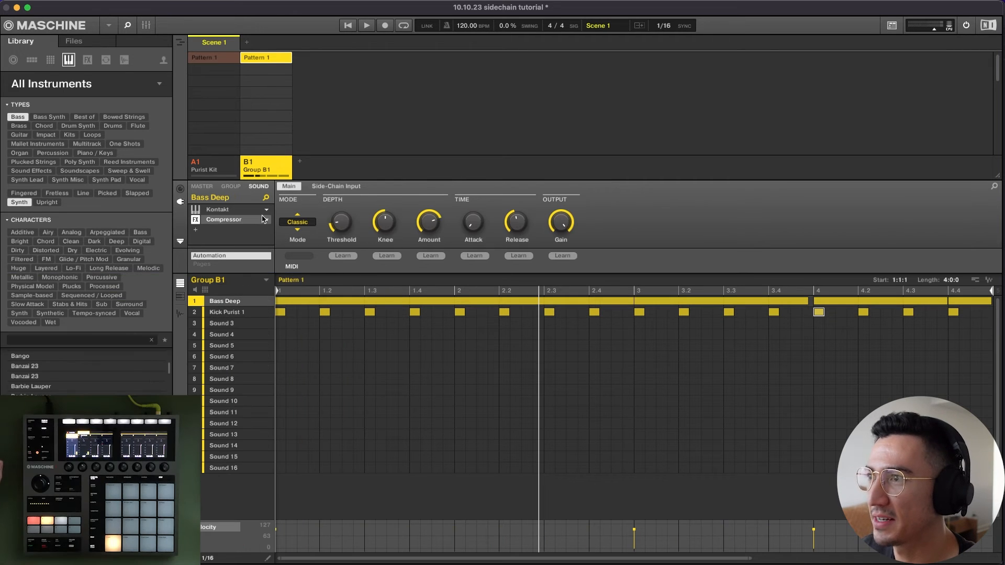
{"action": "left_click", "coordinate": [338, 187]}
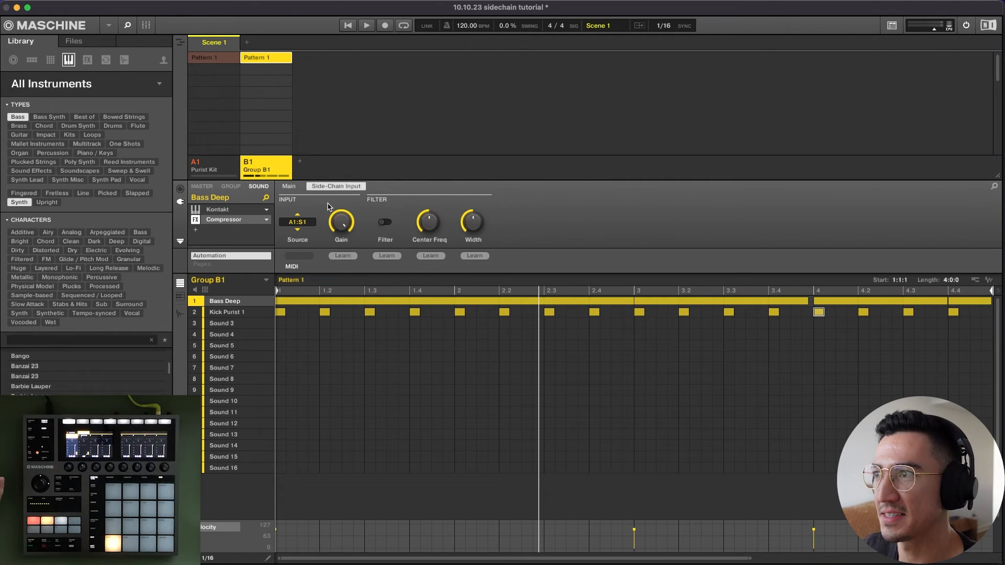
{"action": "left_click", "coordinate": [231, 62]}
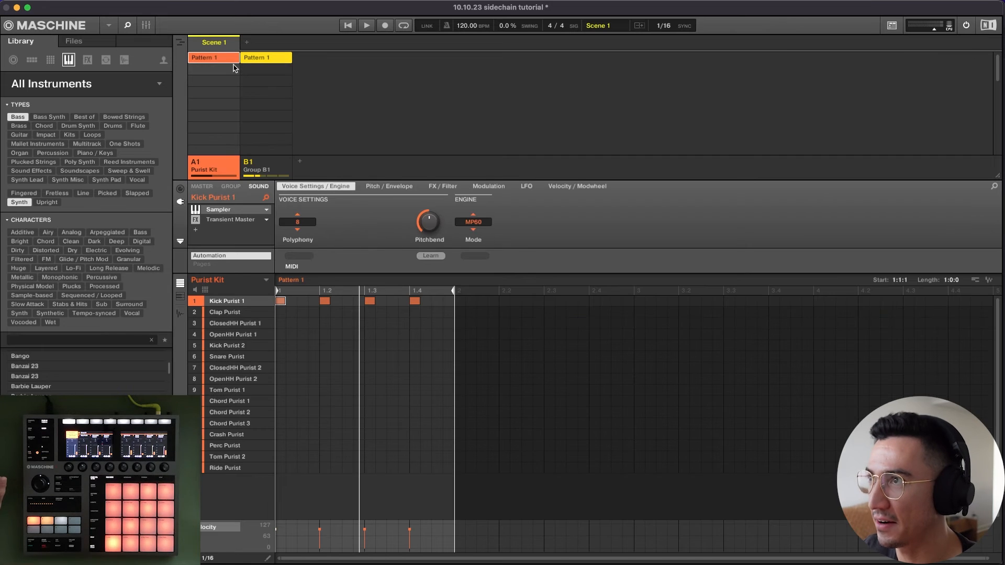
{"action": "left_click", "coordinate": [260, 58]}
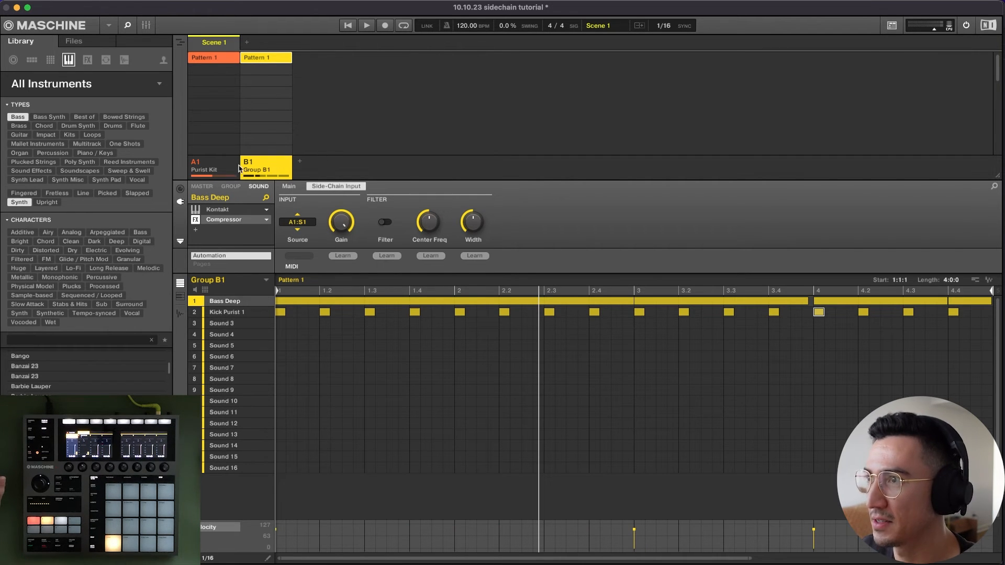
- Set the Compressor's side-chain source to A1:S2 - Purist Kit: Clap Purist and start playback
{"action": "left_click", "coordinate": [301, 223]}
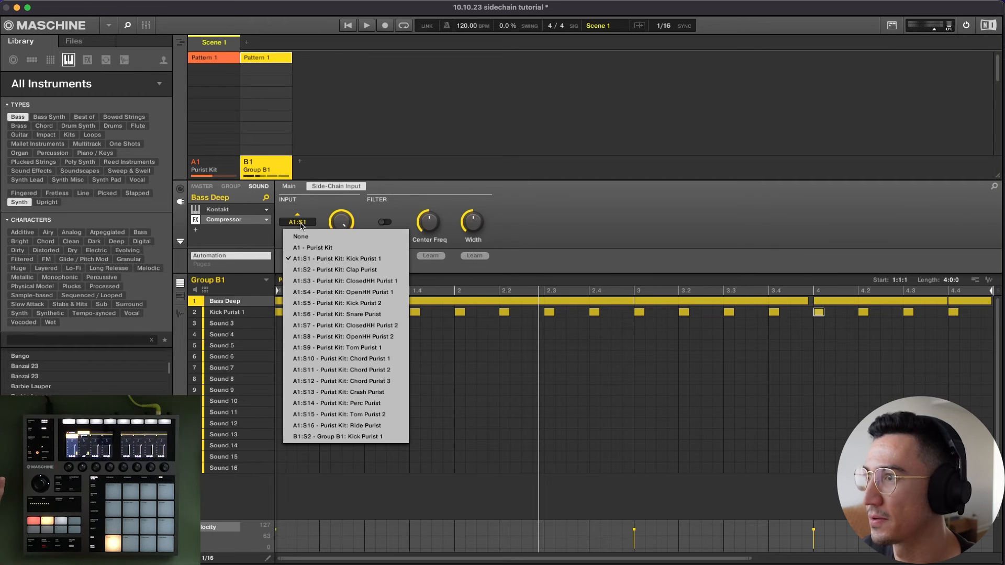
{"action": "left_click", "coordinate": [325, 269]}
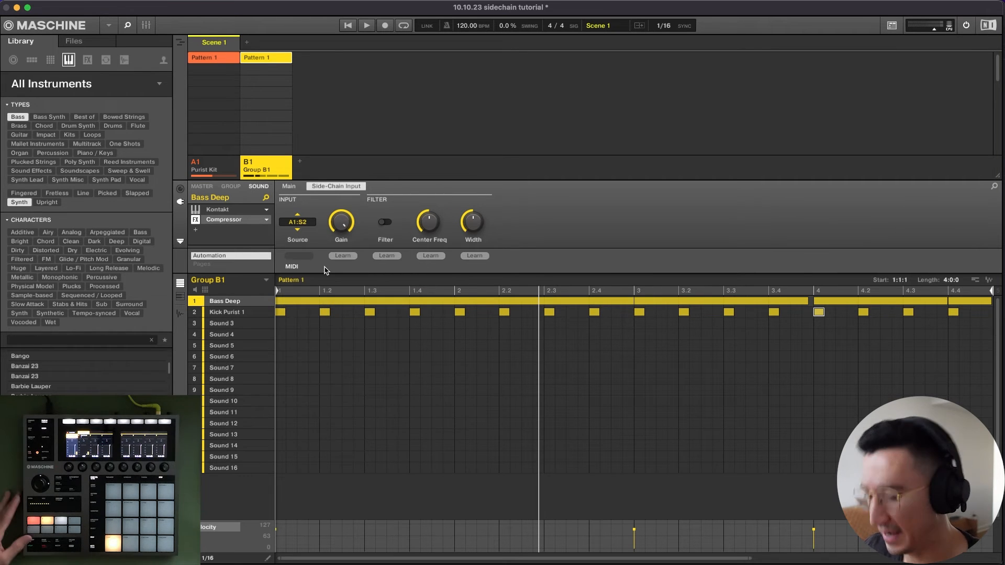
{"action": "key", "text": "space"}
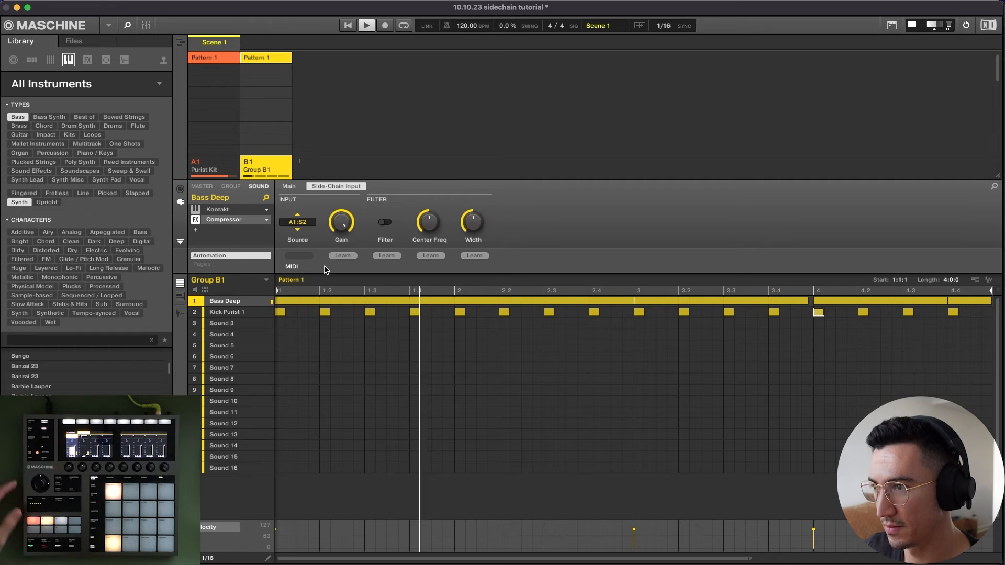
- Set the side-chain source of Bass Deep's Compressor to B1:S2 - Group B1: Kick Purist 1
{"action": "left_click", "coordinate": [241, 313]}
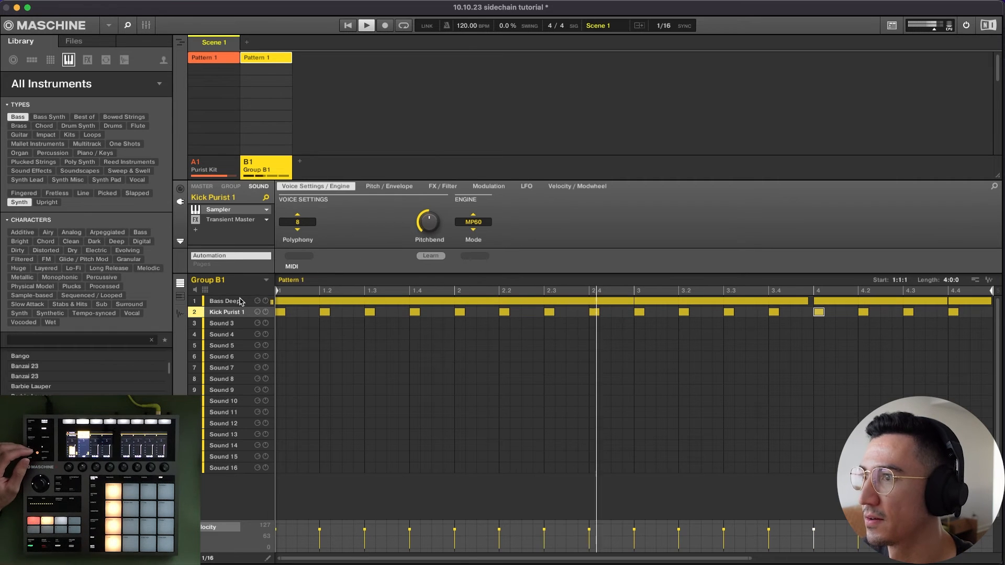
{"action": "left_click", "coordinate": [239, 302]}
{"action": "left_click", "coordinate": [297, 222]}
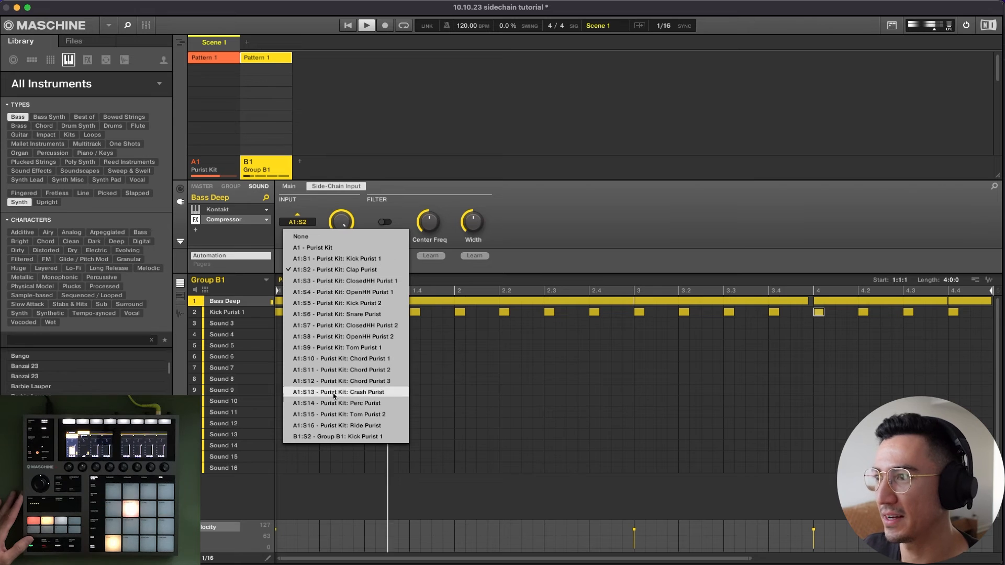
{"action": "left_click", "coordinate": [329, 437]}
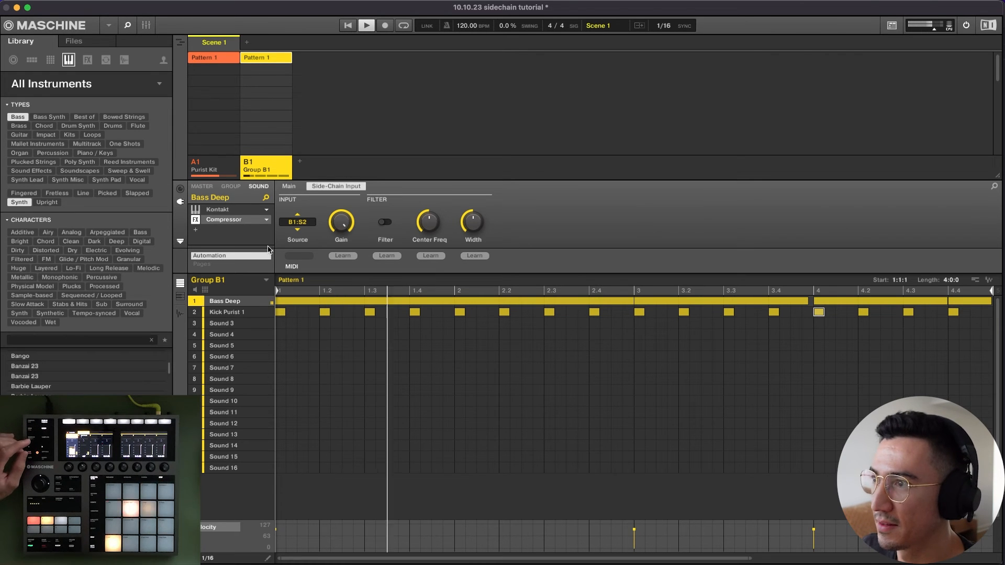
- Remove Purist Kit's Pattern 1 from Scene 1, and show the main settings of Bass Deep's Compressor in Group B1
{"action": "left_click", "coordinate": [225, 58]}
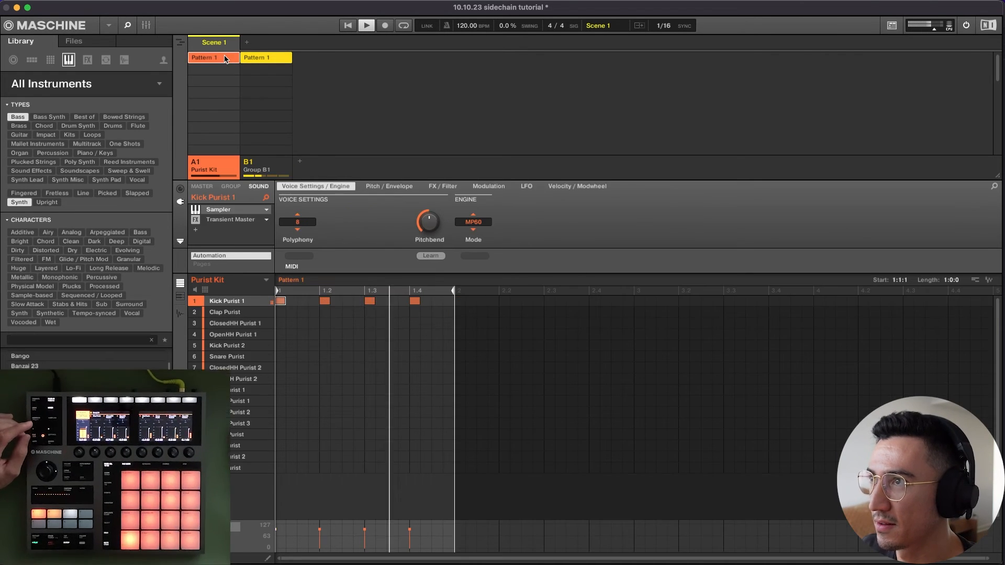
{"action": "left_click", "coordinate": [268, 58]}
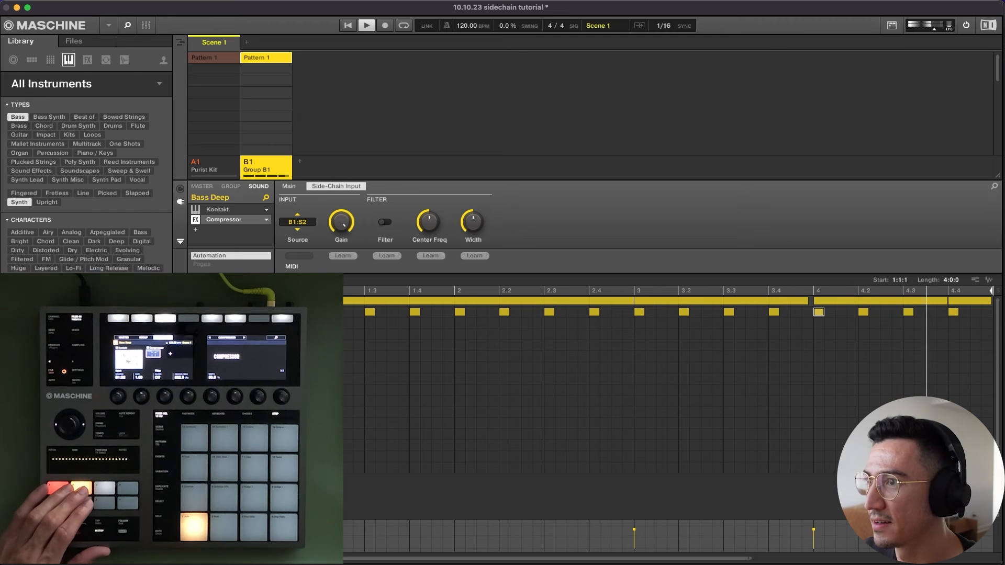
{"action": "left_click", "coordinate": [289, 187]}
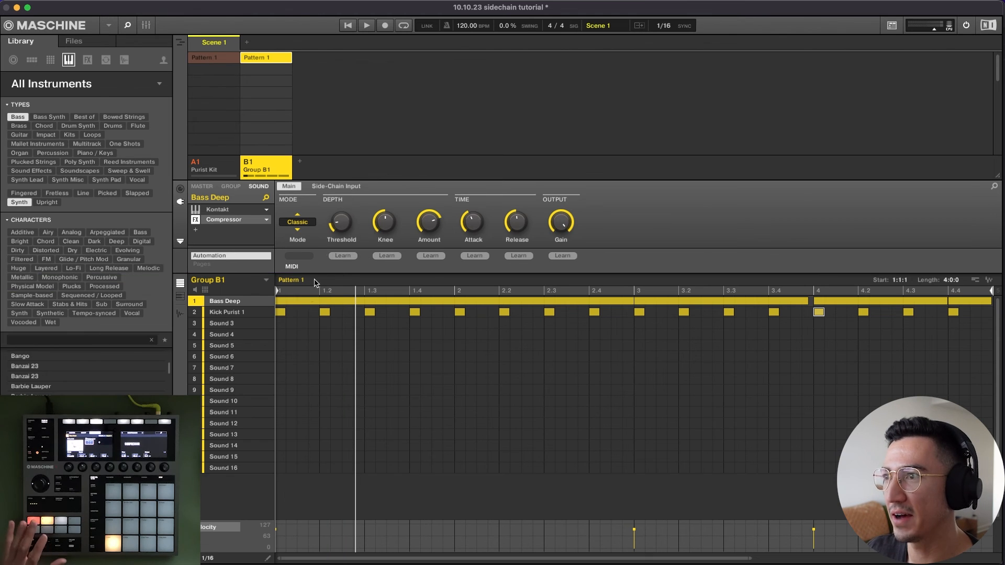
- Audition the scene with Purist Kit's Pattern 1 alternately restored and removed, ending with playback of Group B1's pattern alone
{"action": "left_click", "coordinate": [223, 59]}
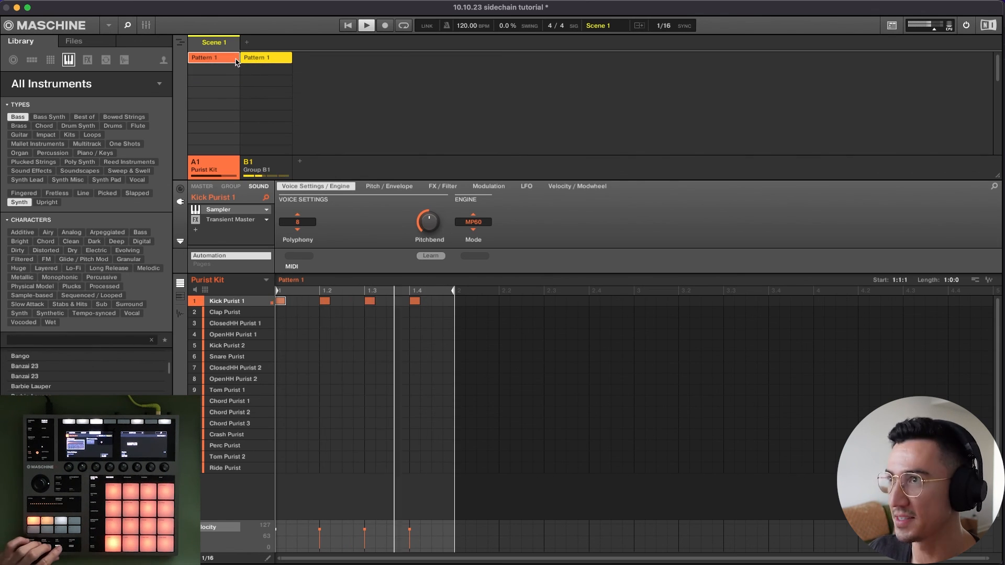
{"action": "left_click", "coordinate": [218, 64]}
{"action": "left_click", "coordinate": [287, 63]}
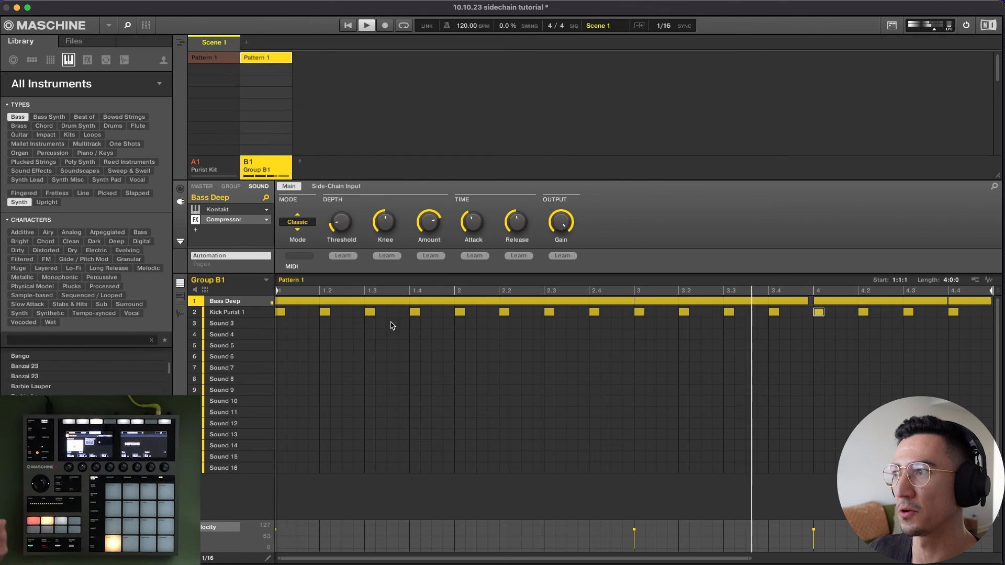
{"action": "left_click", "coordinate": [222, 60]}
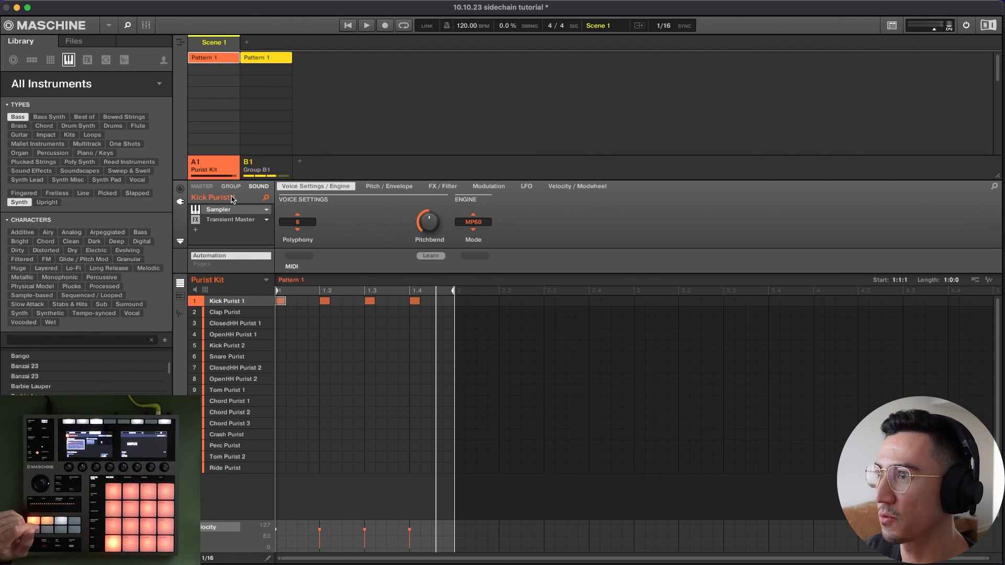
{"action": "left_click", "coordinate": [218, 62]}
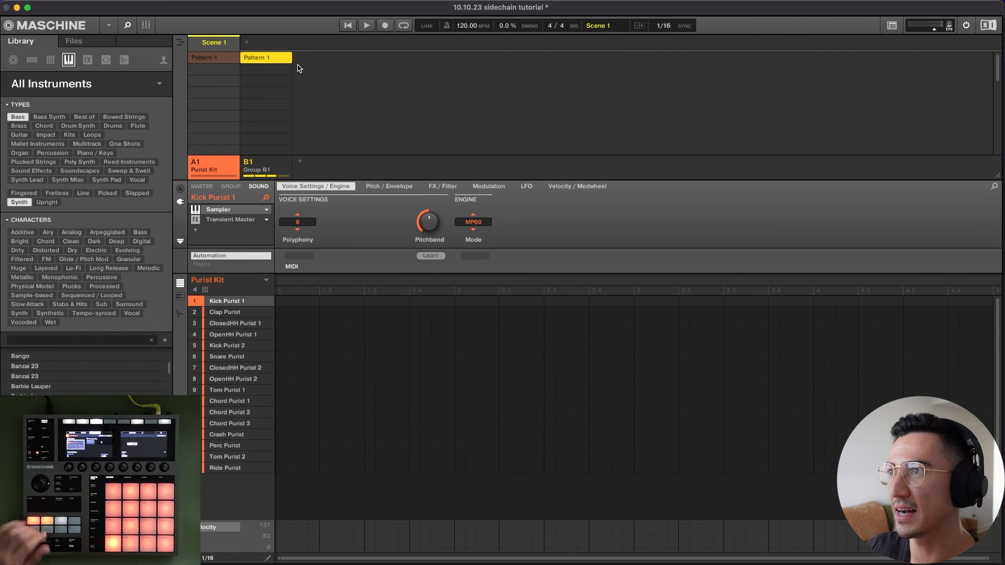
{"action": "left_click", "coordinate": [278, 63]}
{"action": "key", "text": "space"}
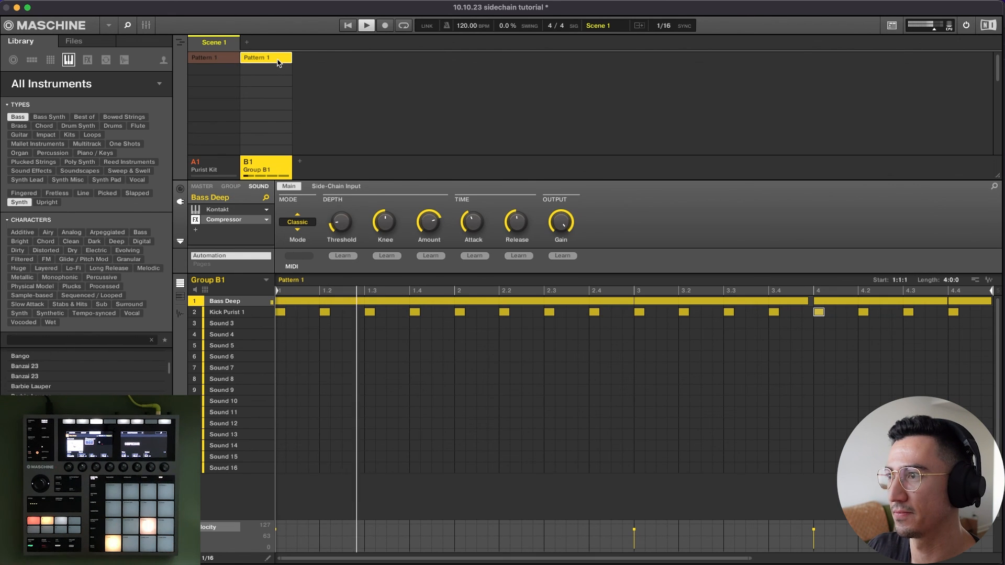